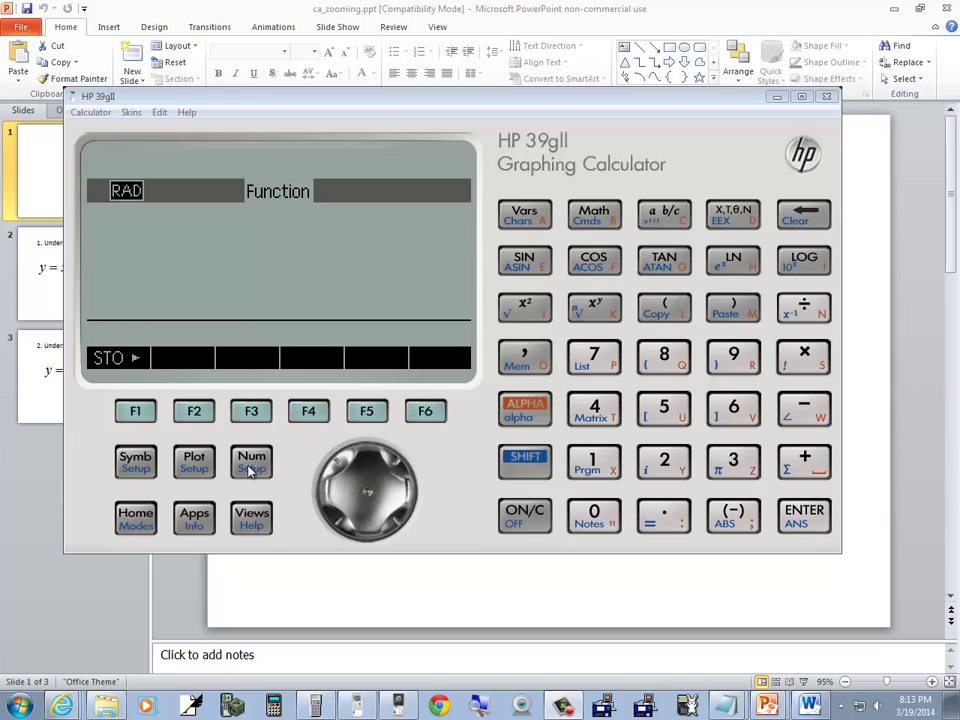
Show slide 2 (y = x² − 5x + 6) in the presentation, then bring the HP 39gII emulator back
key("alt+F4")
left_click(73, 266)
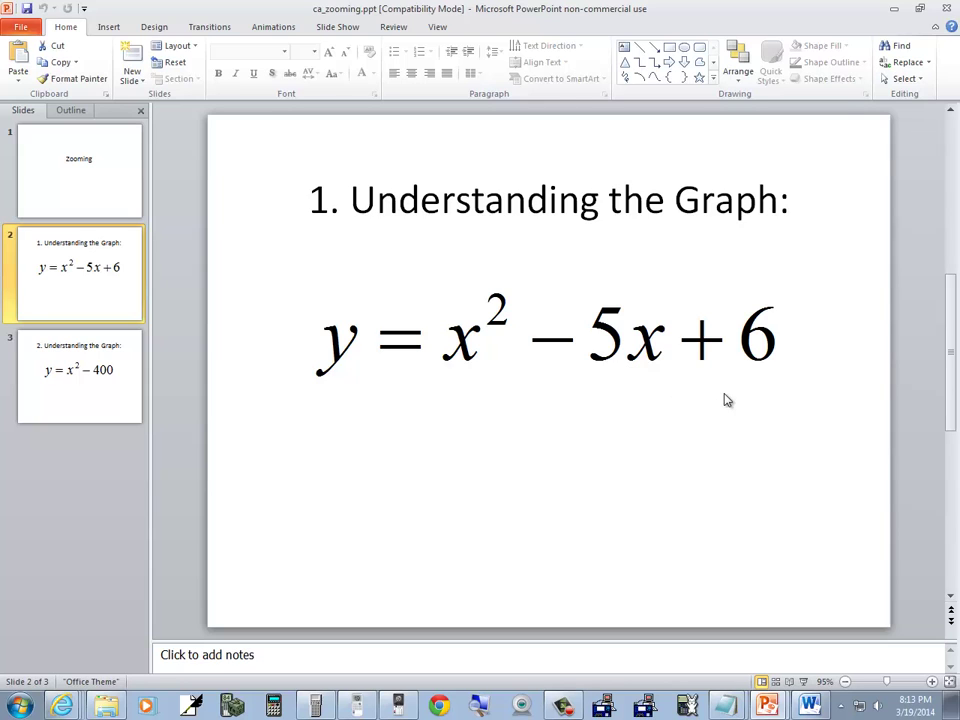
key("alt+Tab")
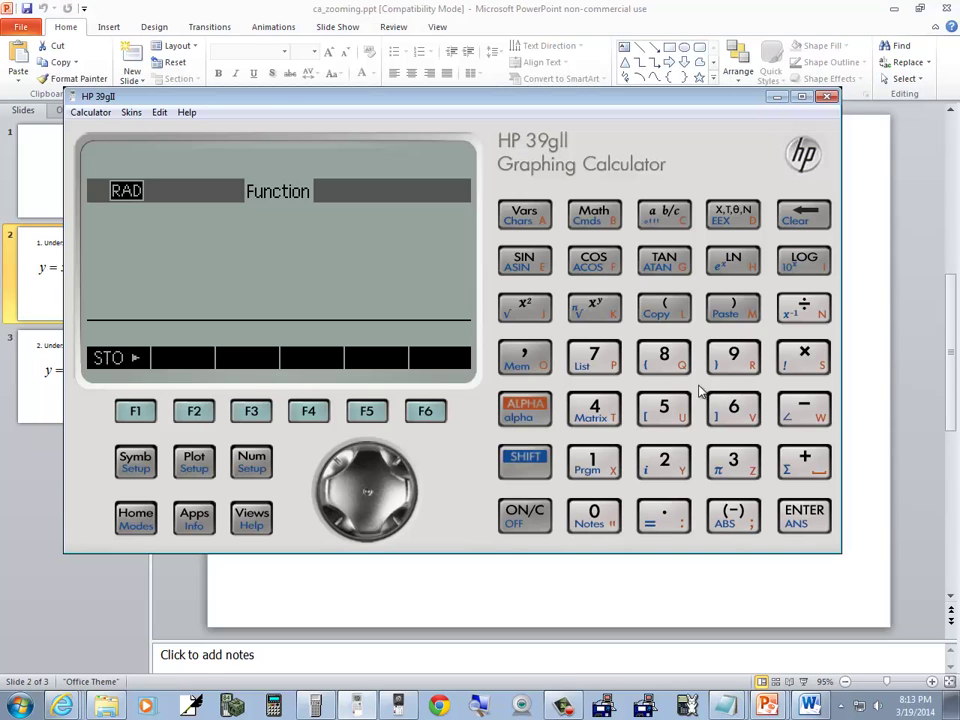
In Symbolic View, replace F1's old X definition with X² − 5*X + 6 and store it
left_click(133, 465)
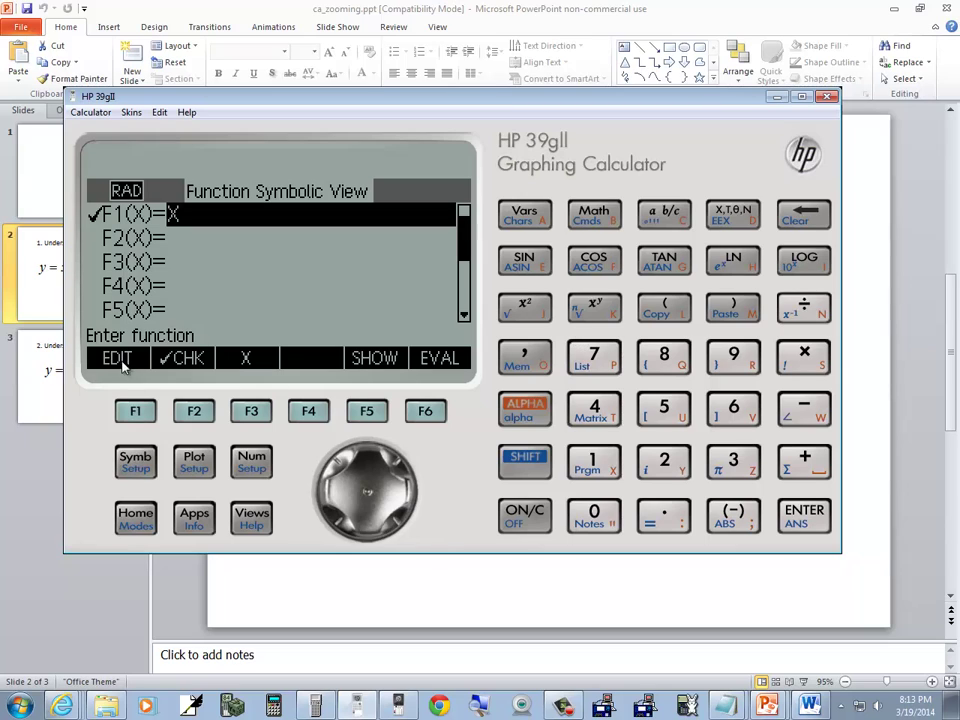
left_click(135, 411)
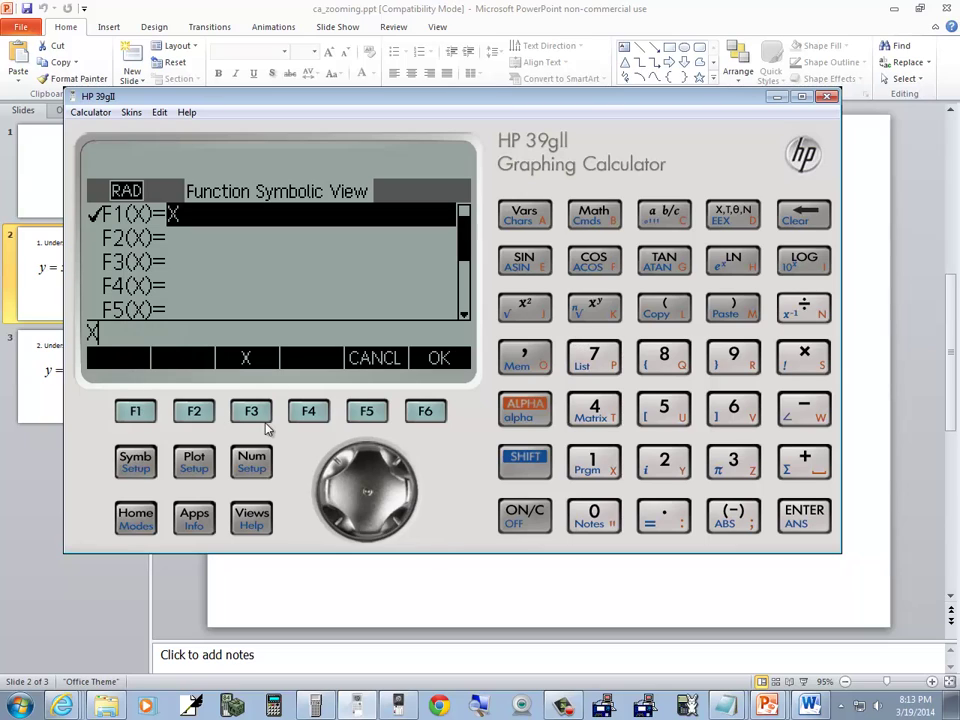
left_click(804, 214)
left_click(737, 215)
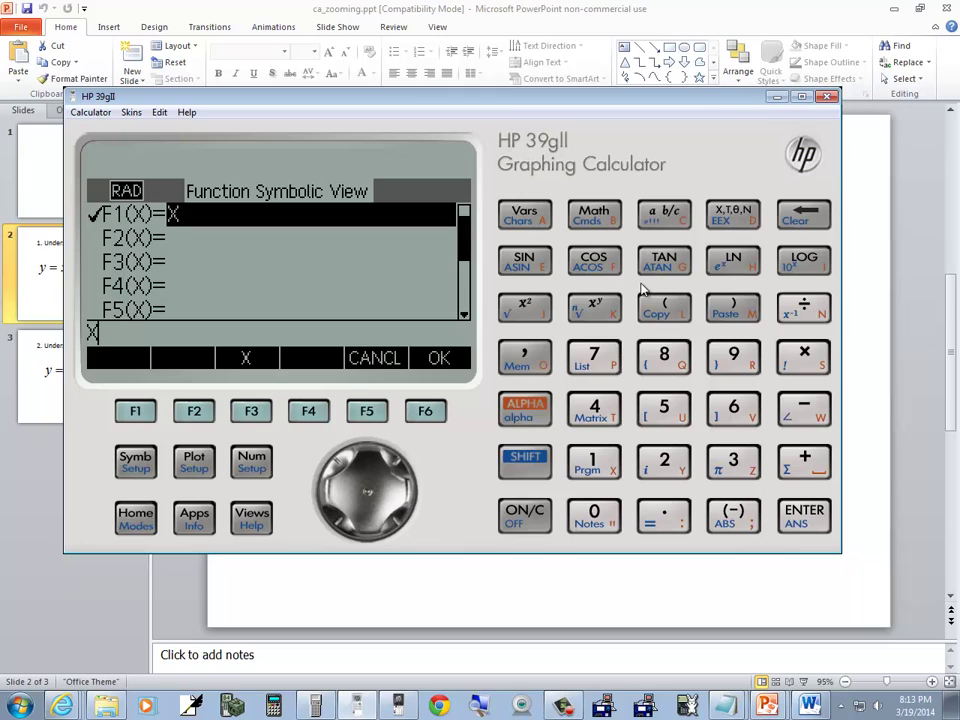
left_click(533, 309)
left_click(806, 414)
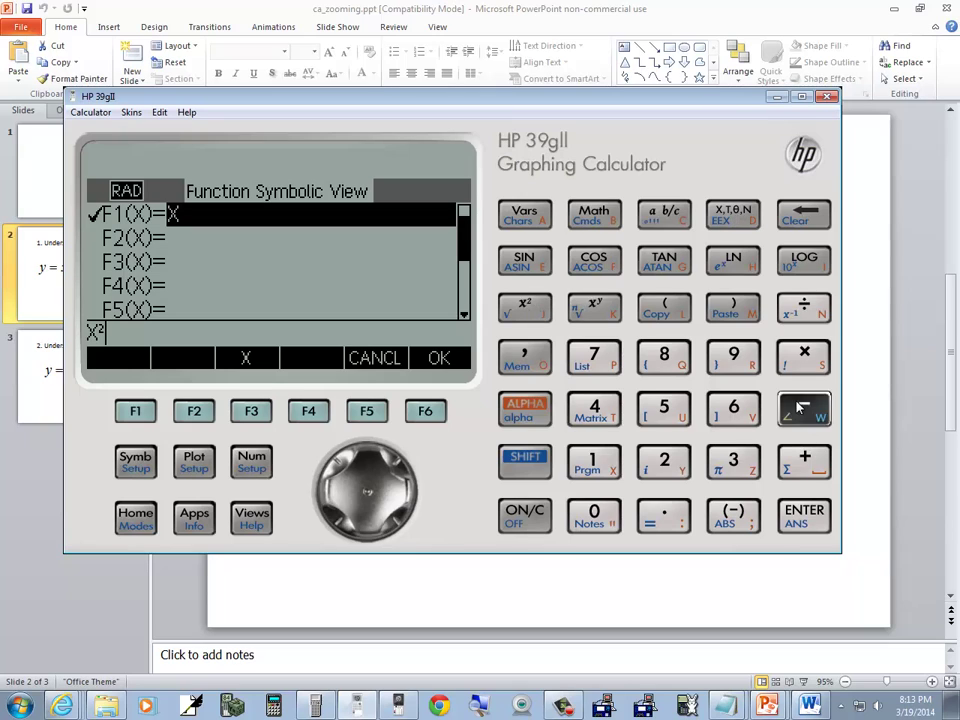
left_click(668, 418)
left_click(735, 215)
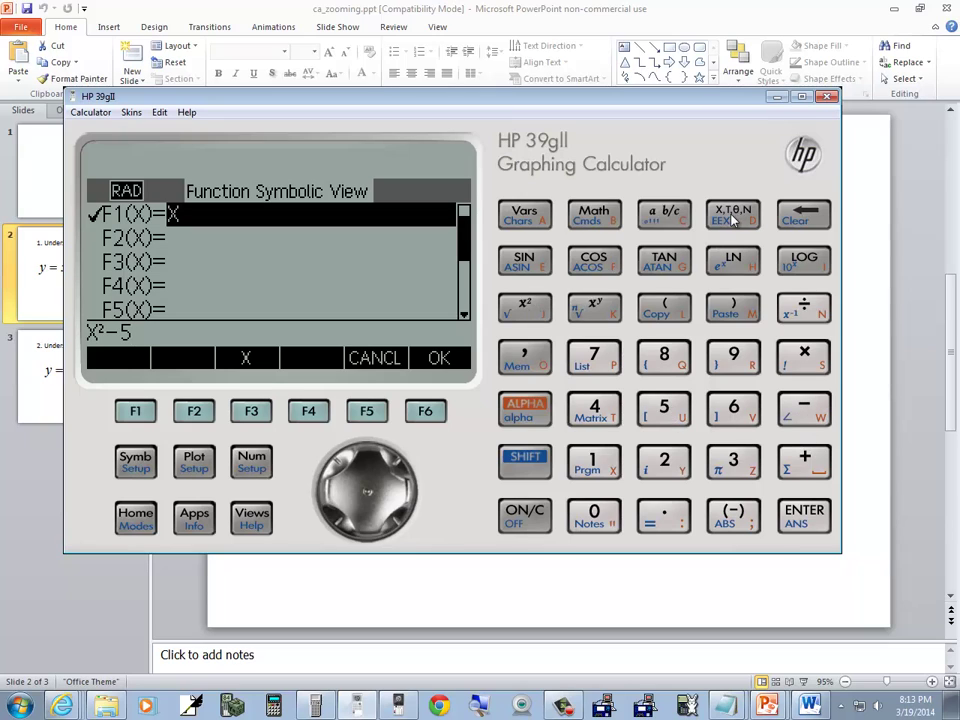
left_click(806, 458)
left_click(733, 408)
left_click(802, 515)
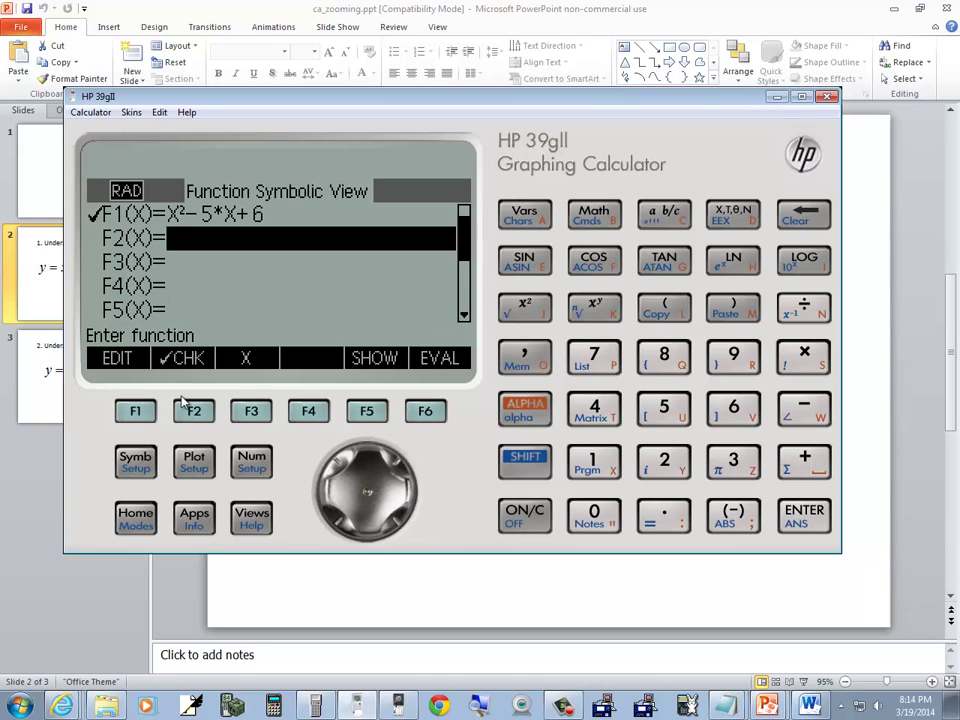
Graph F1(X) = X² − 5X + 6 in Plot View and step the trace point along the curve
left_click(192, 460)
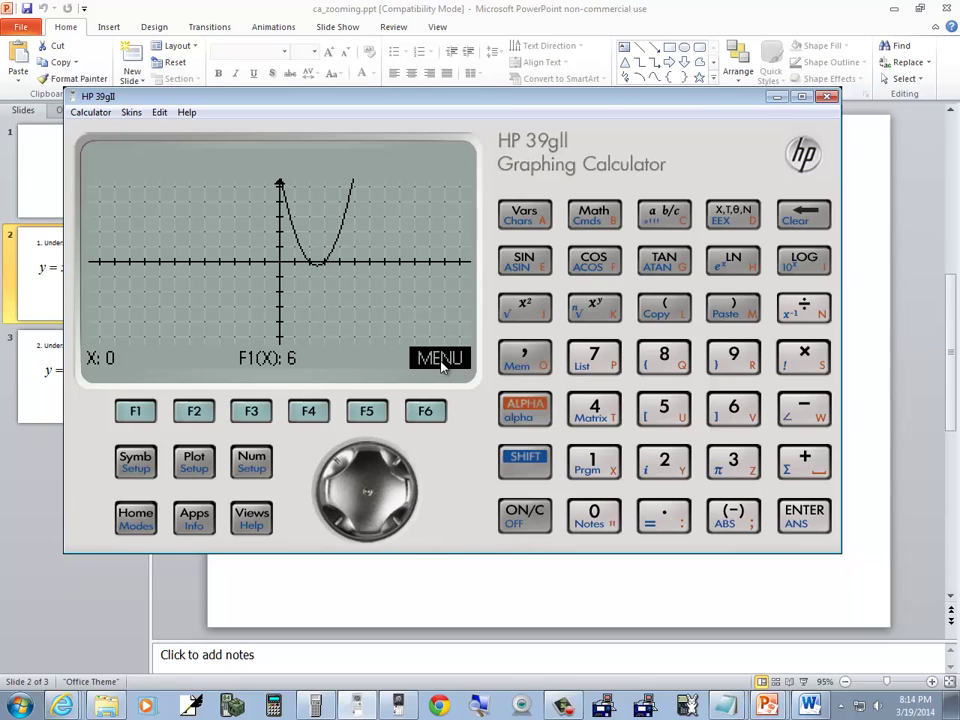
left_click(430, 413)
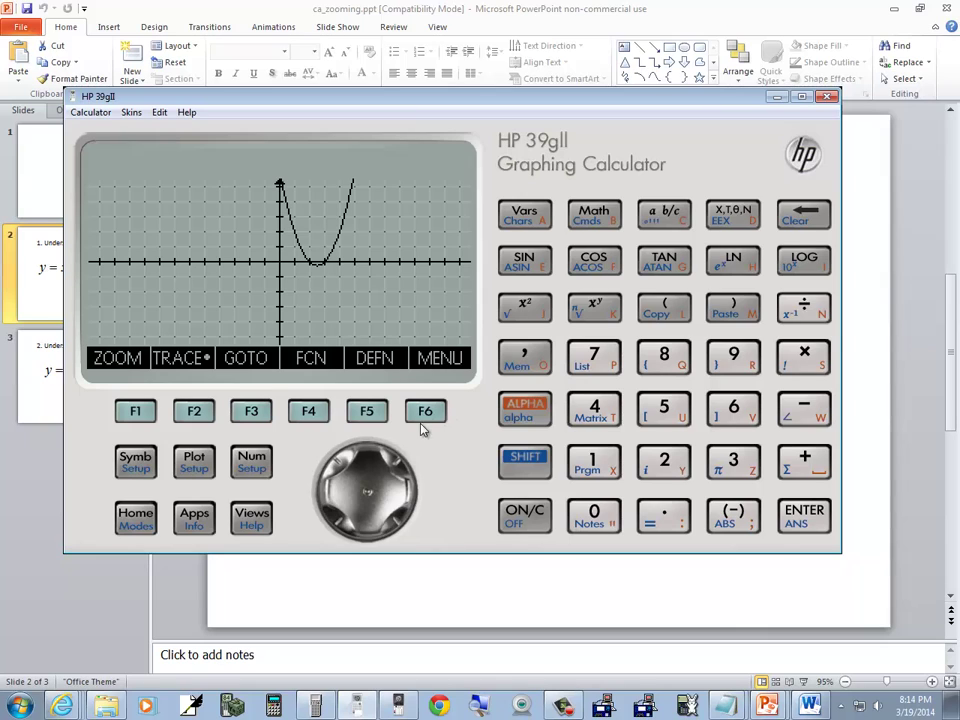
left_click(395, 480)
left_click(396, 482)
left_click(397, 484)
left_click(397, 484)
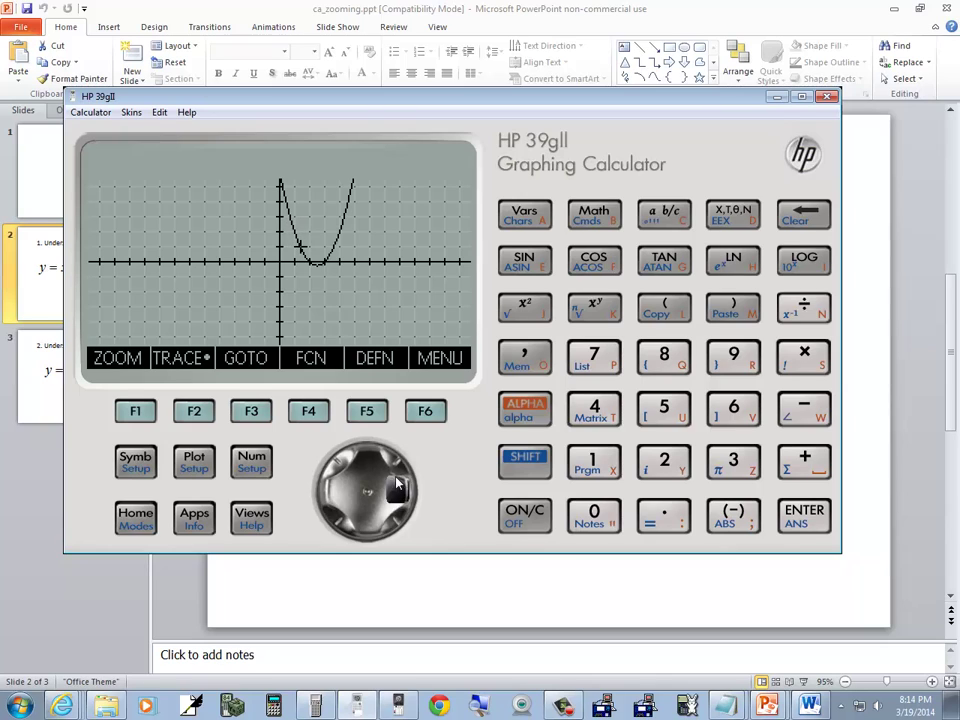
left_click(397, 484)
Step the trace point near the vertex and apply a 2×2 zoom in
left_click(397, 482)
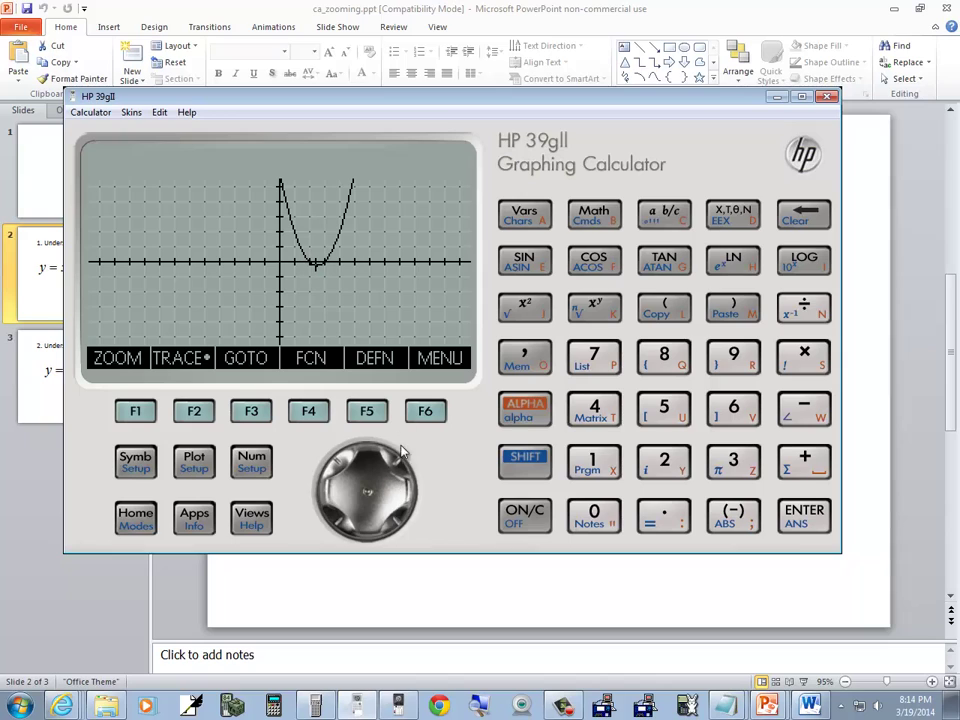
left_click(150, 410)
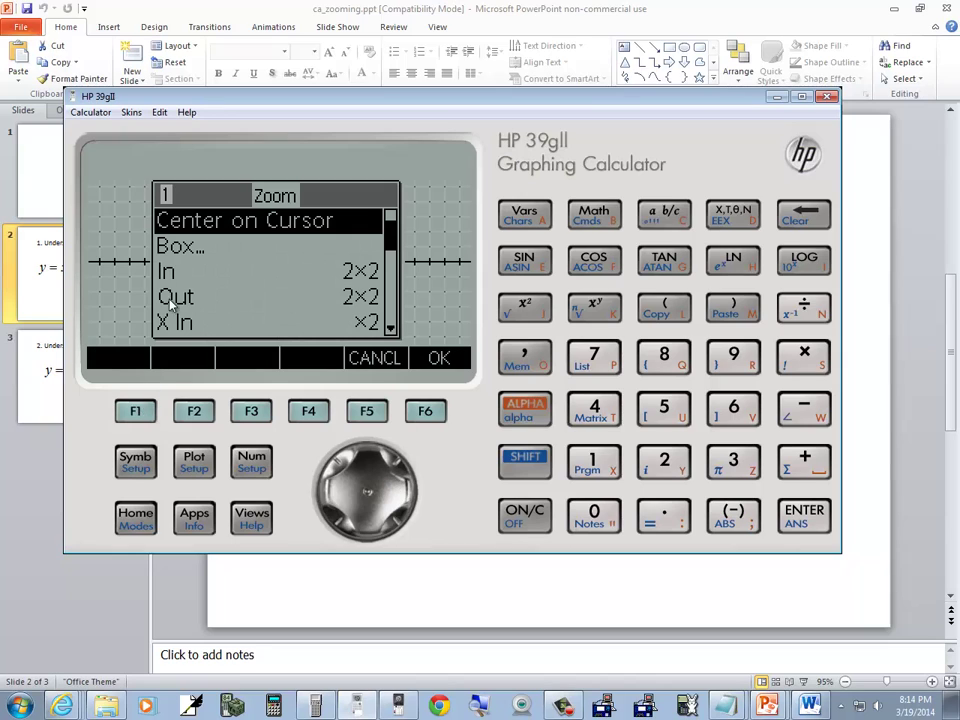
left_click(365, 527)
left_click(365, 527)
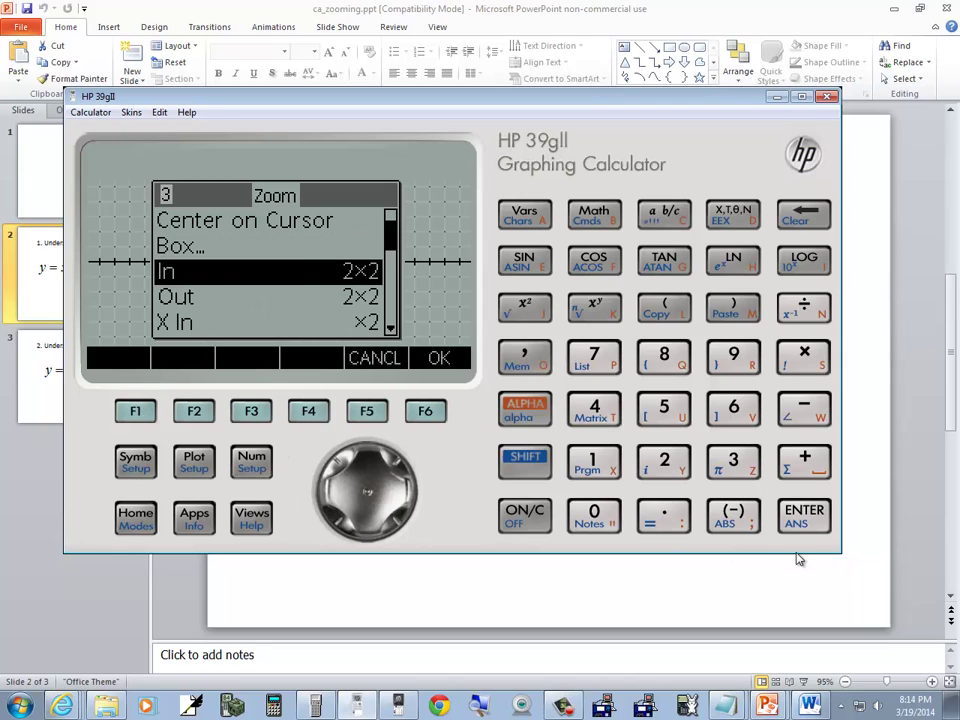
left_click(803, 518)
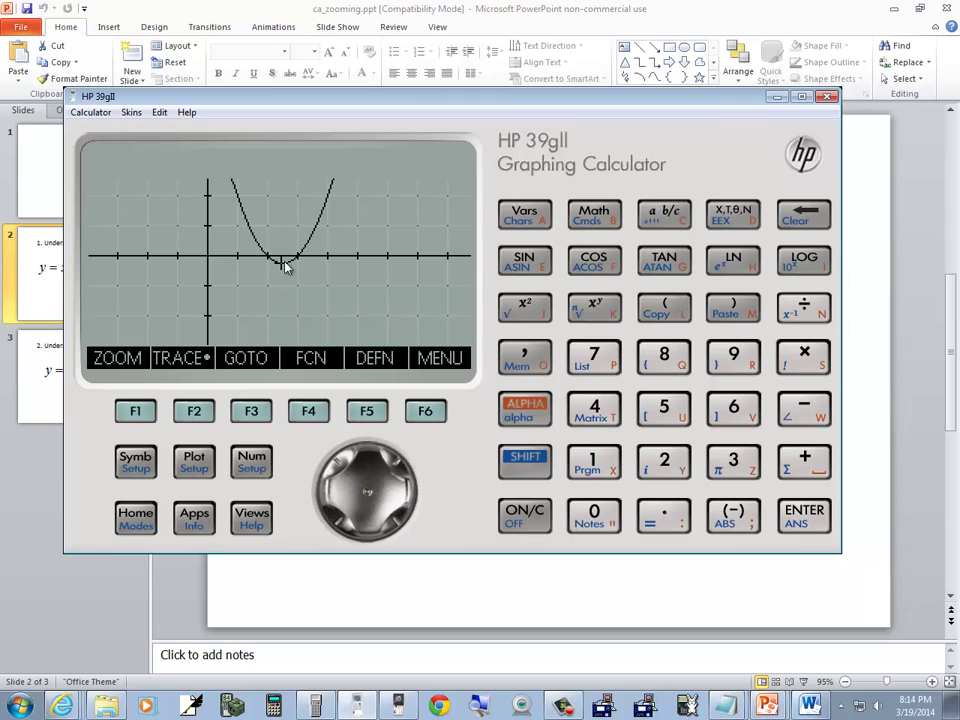
Apply a second In 2×2 zoom to the graph
left_click(137, 412)
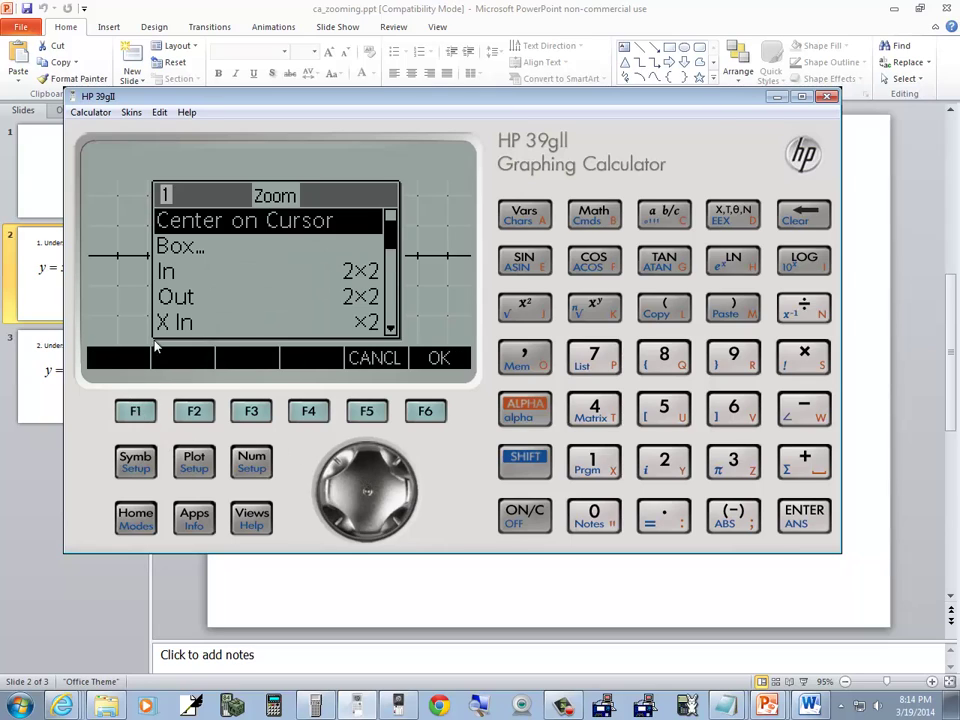
left_click(365, 525)
left_click(365, 525)
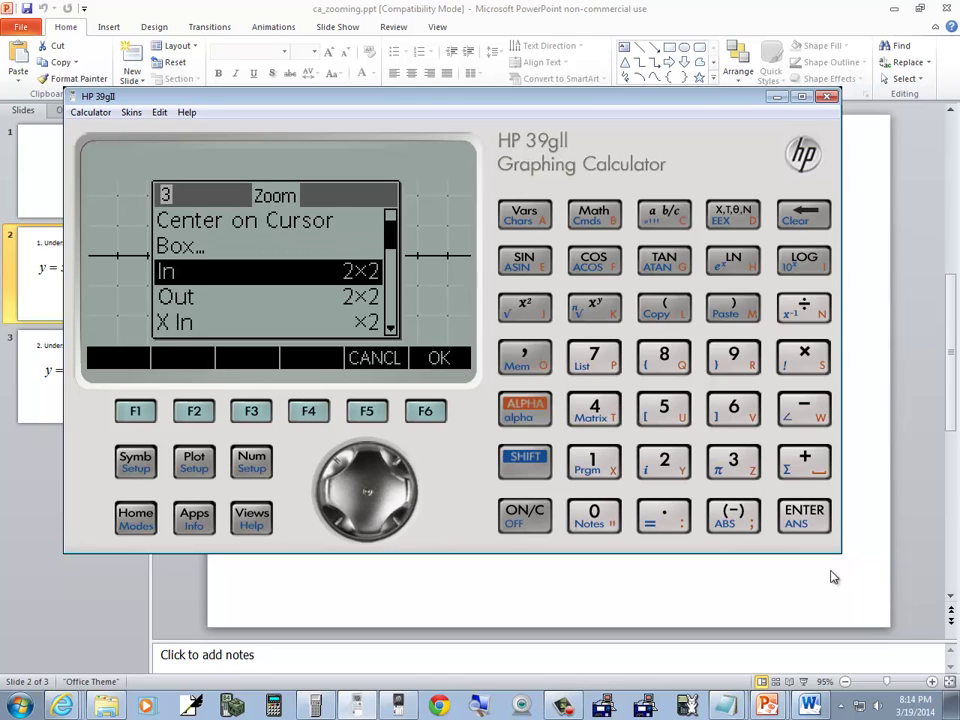
left_click(812, 516)
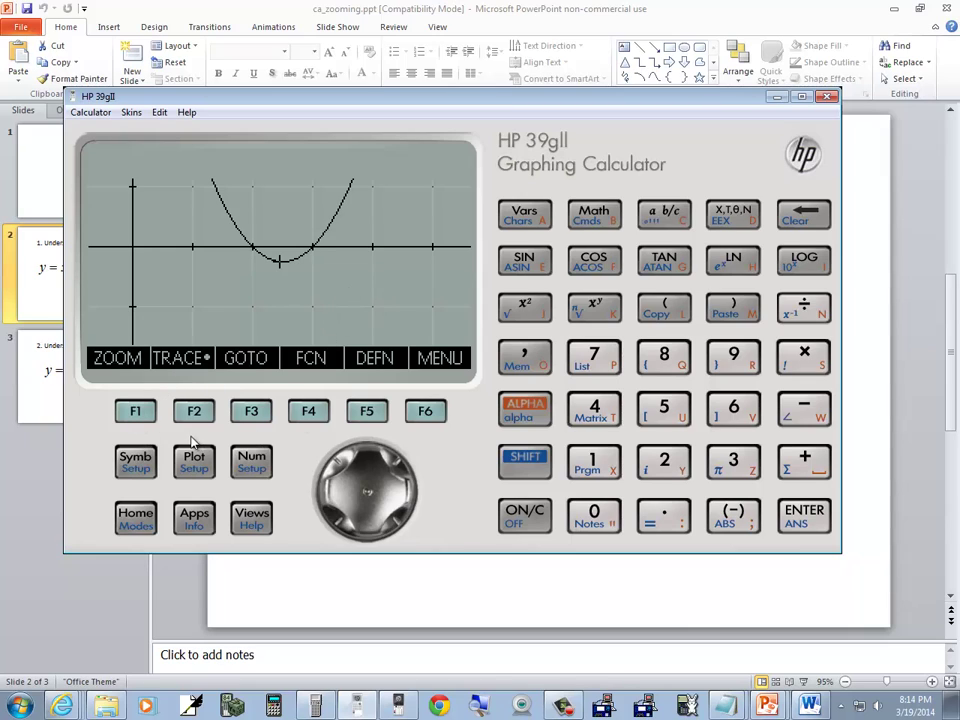
Reset the graph to the Decimal zoom window
left_click(136, 410)
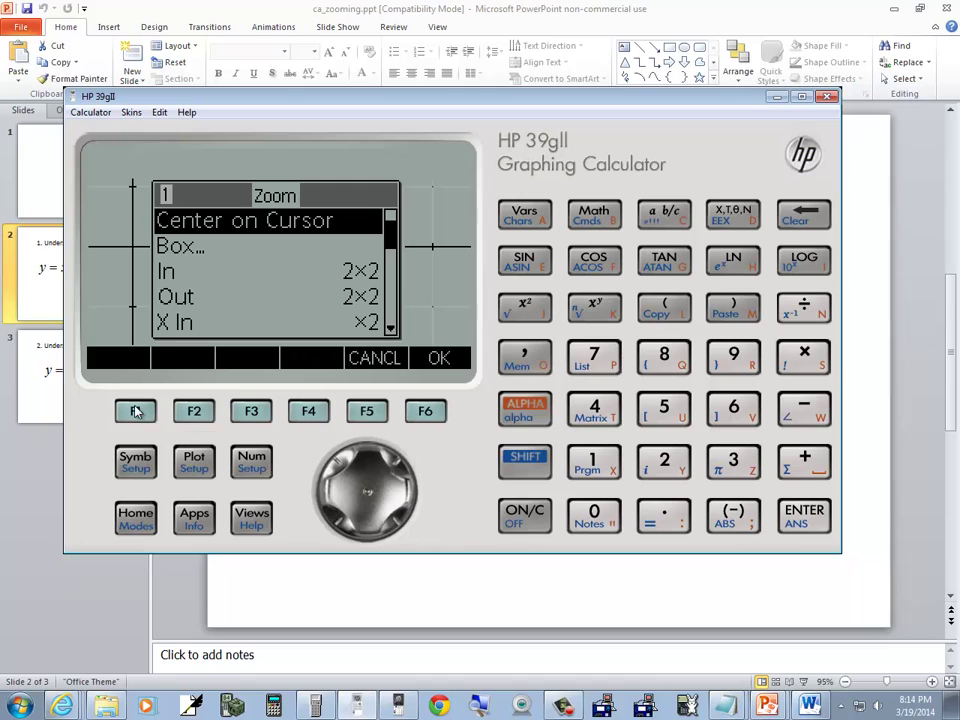
left_click(370, 459)
left_click(370, 459)
left_click(370, 459)
left_click(370, 459)
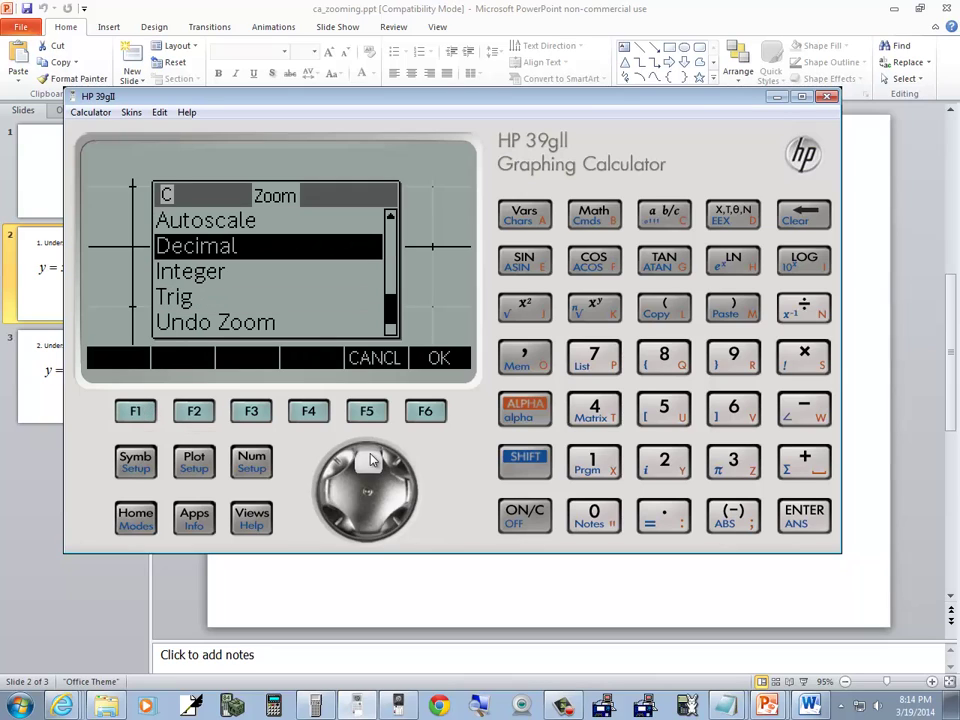
left_click(808, 517)
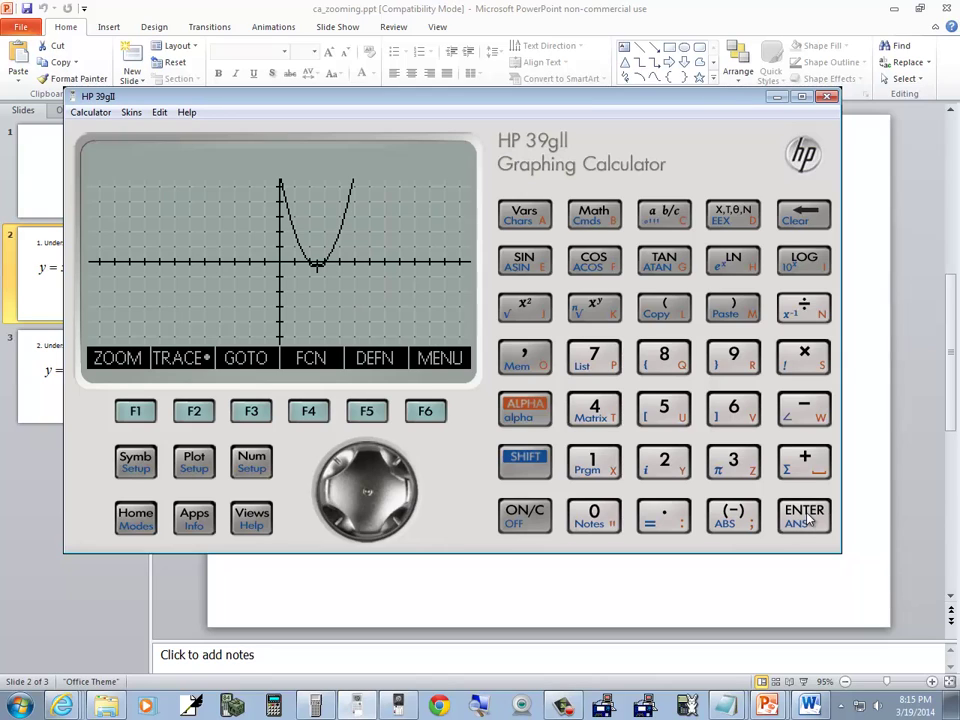
Trace up the parabola's left branch past the top of the screen, then nudge right
left_click(333, 495)
left_click(333, 495)
left_click(333, 495)
left_click(333, 495)
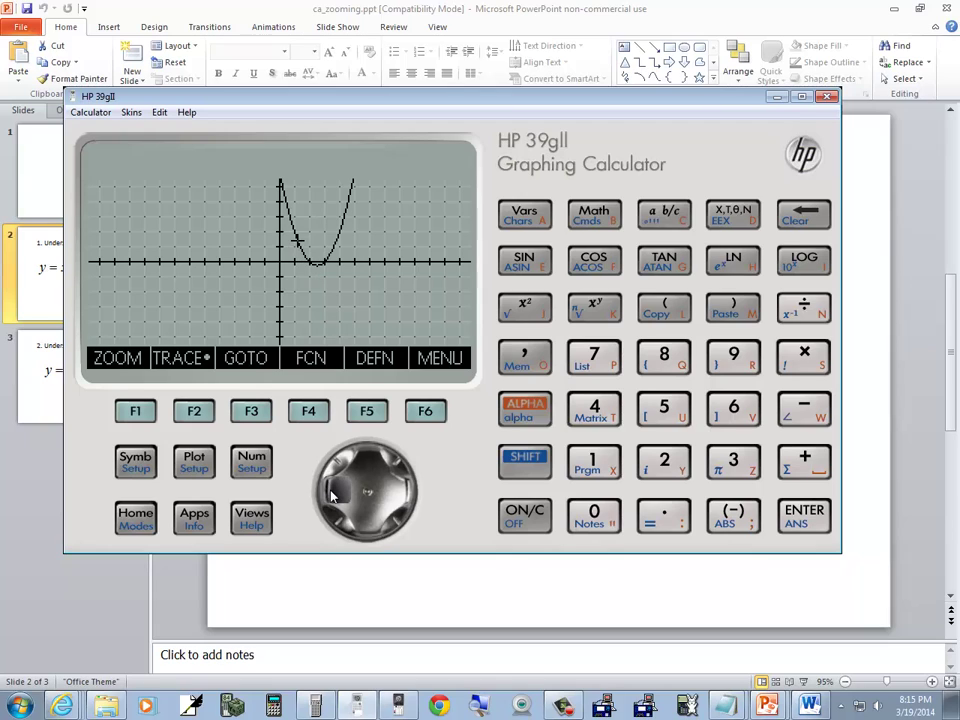
left_click(333, 495)
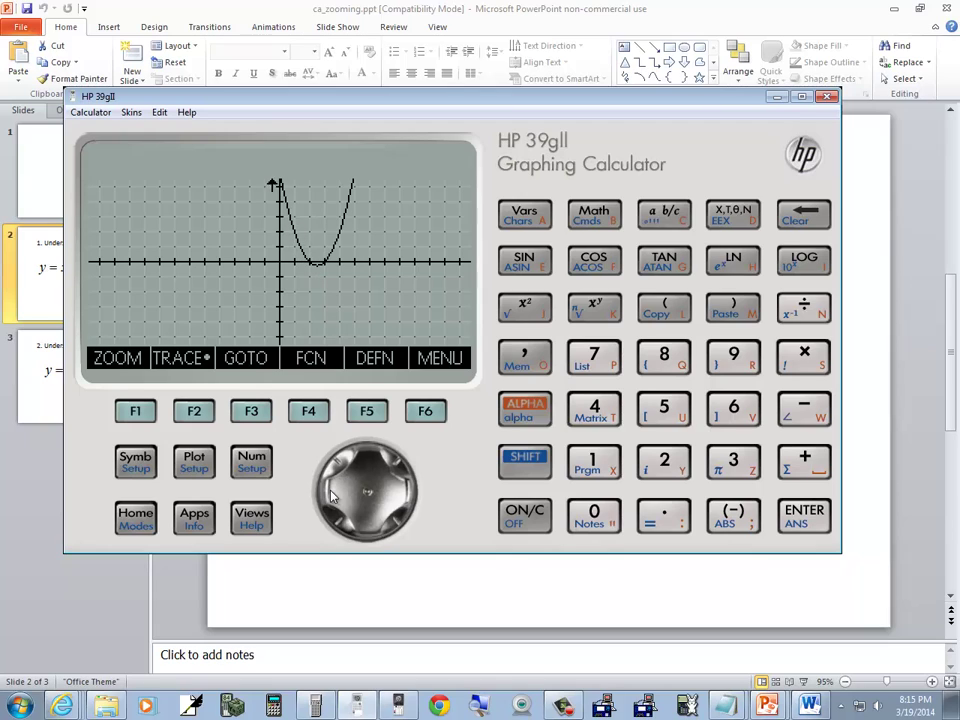
left_click(408, 495)
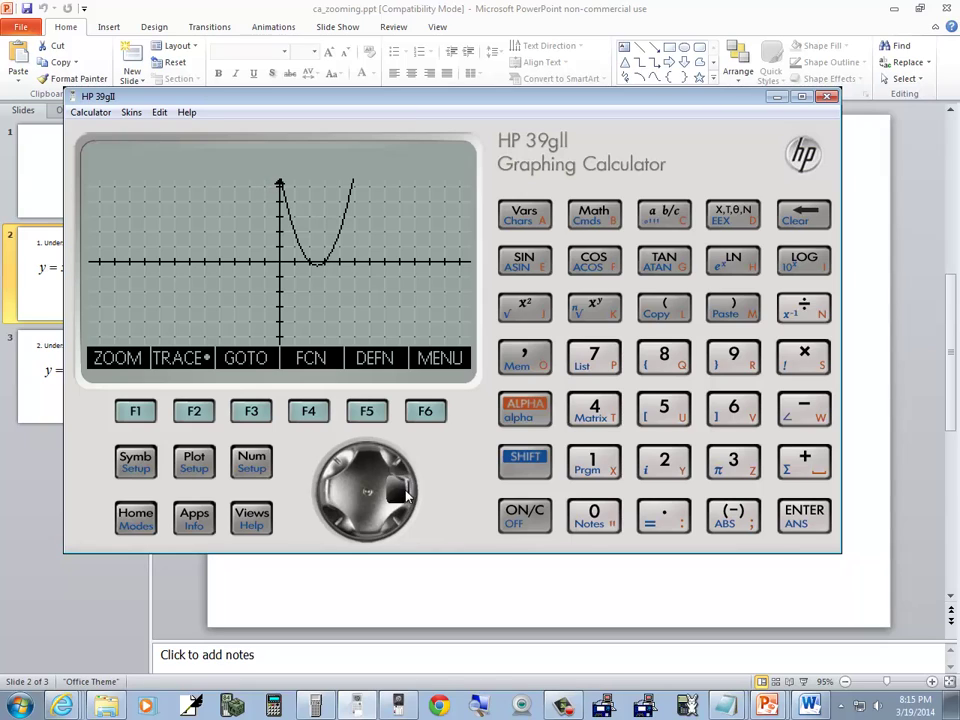
left_click(405, 495)
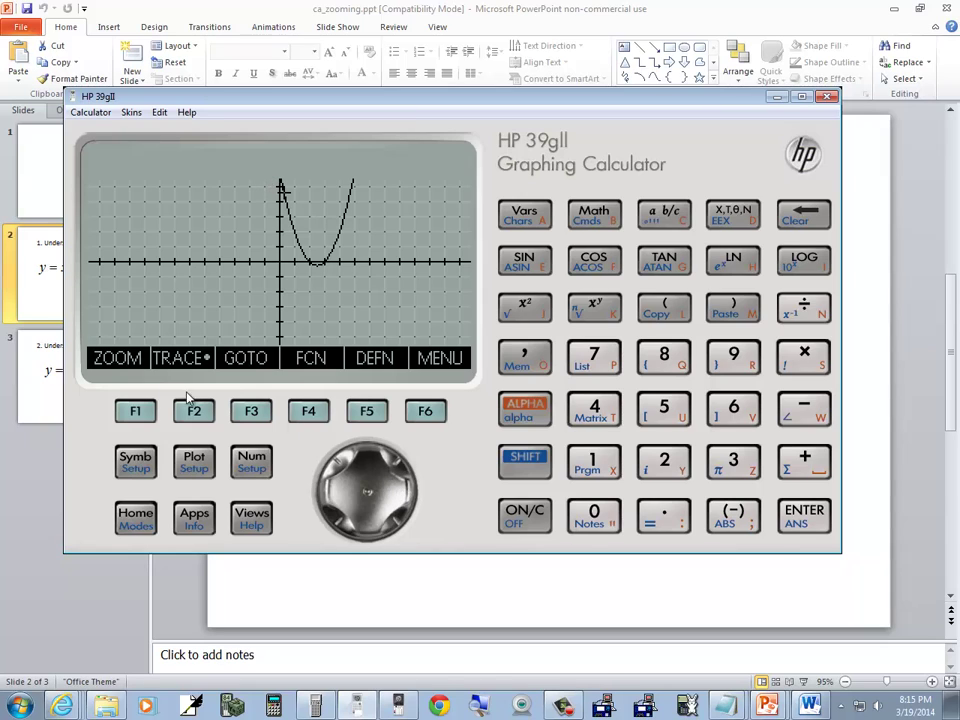
Apply an In 2×2 zoom at the traced point
left_click(135, 411)
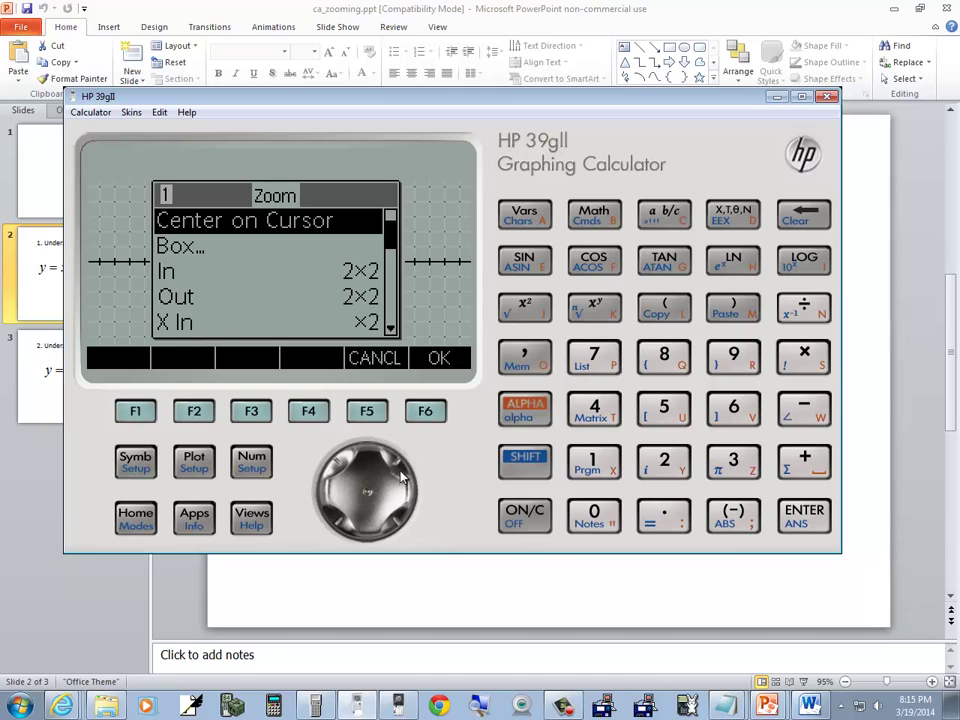
key("3")
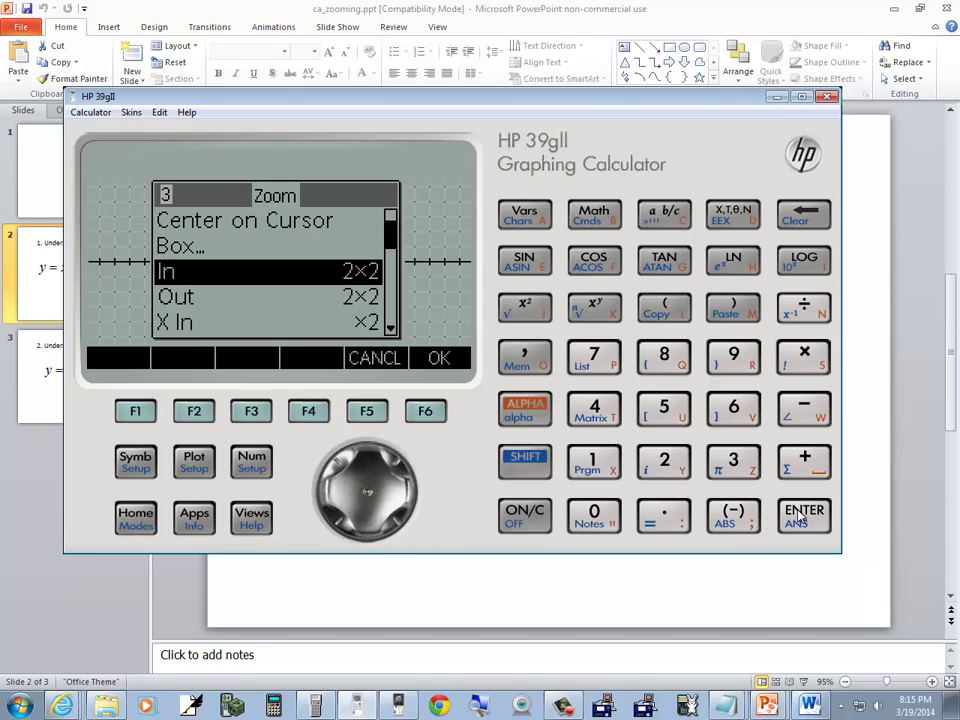
key("Return")
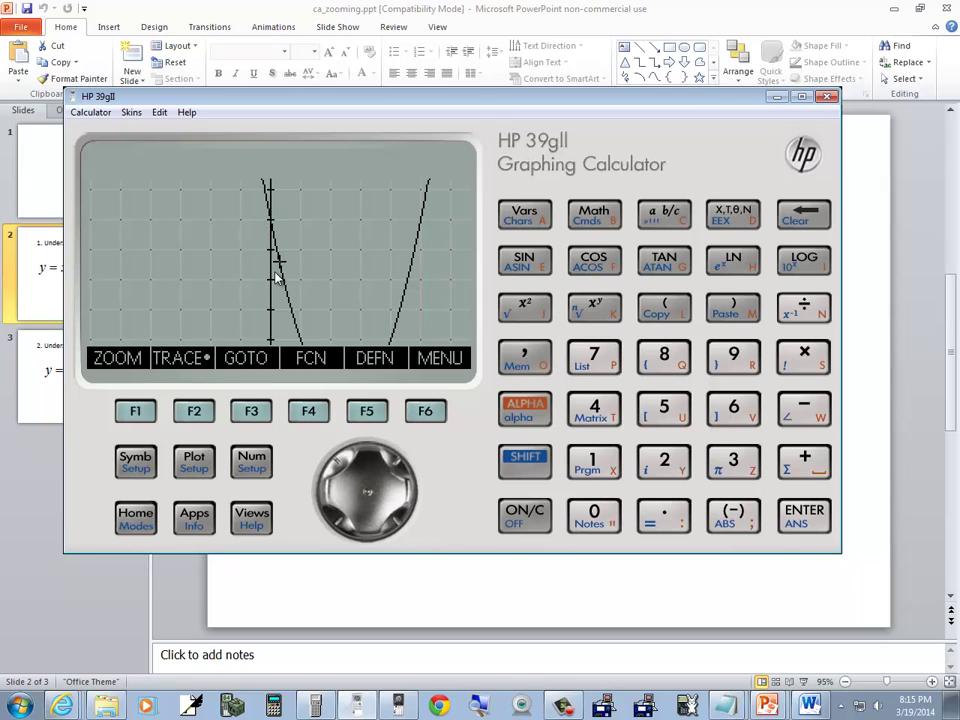
Choose Decimal from the ZOOM options to restore the default graph window
left_click(139, 412)
left_click(366, 457)
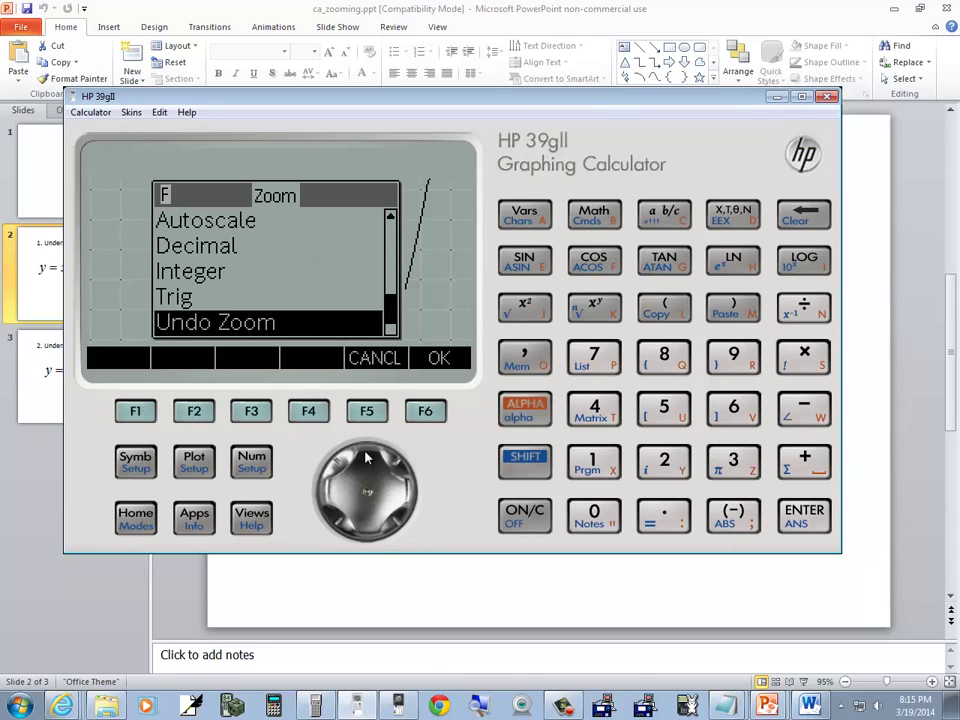
left_click(366, 457)
left_click(366, 457)
left_click(366, 457)
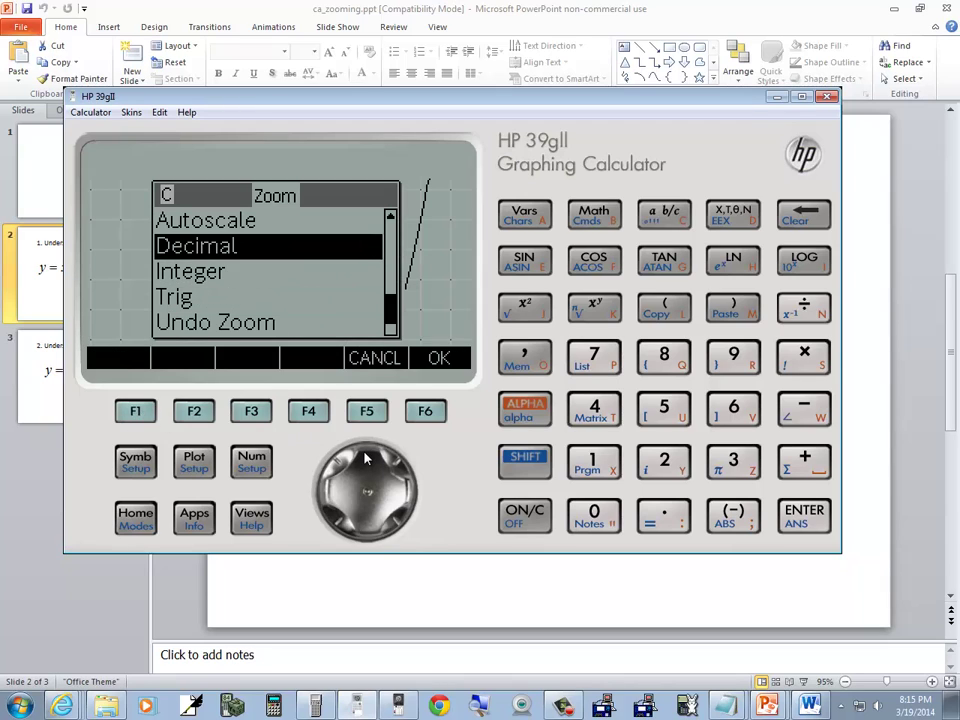
left_click(800, 515)
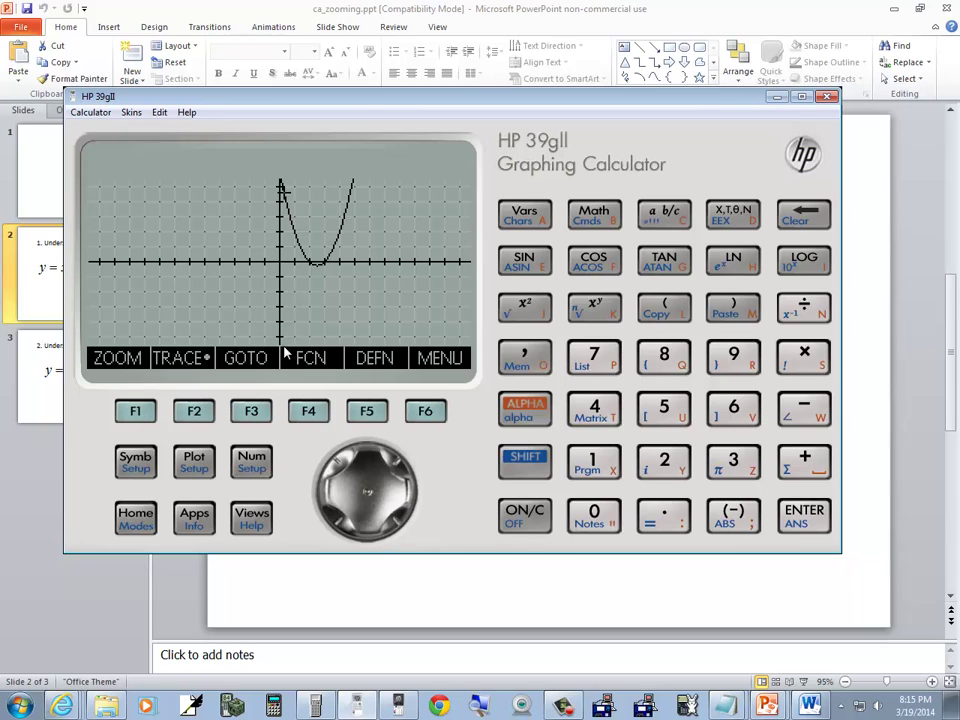
Apply a 2×2 zoom out to the parabola's graph
left_click(140, 413)
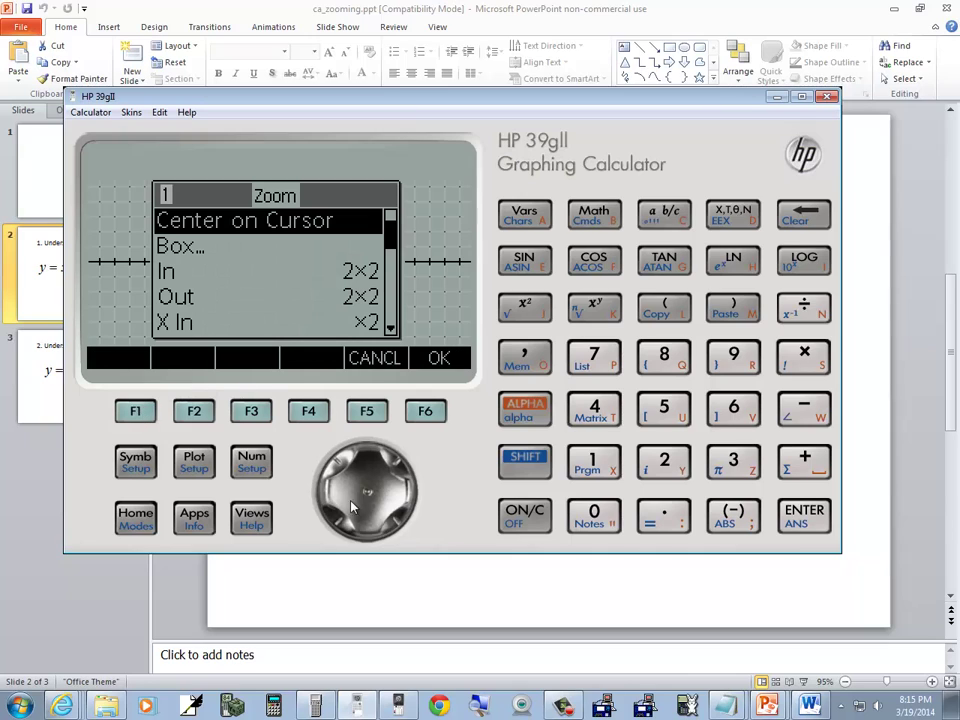
left_click(372, 532)
left_click(372, 532)
left_click(372, 532)
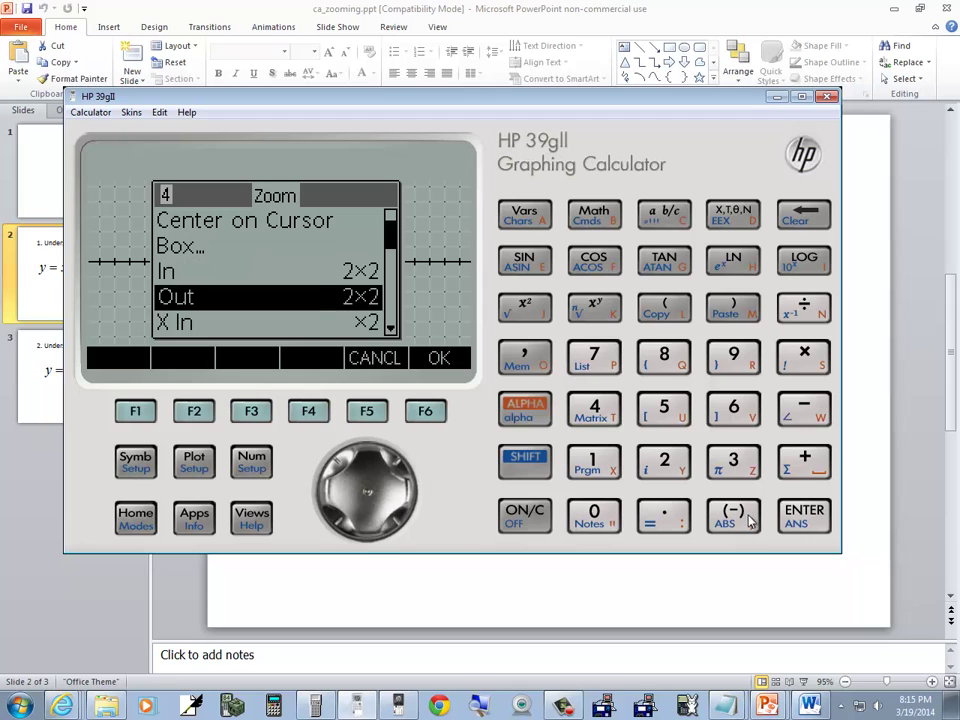
left_click(800, 518)
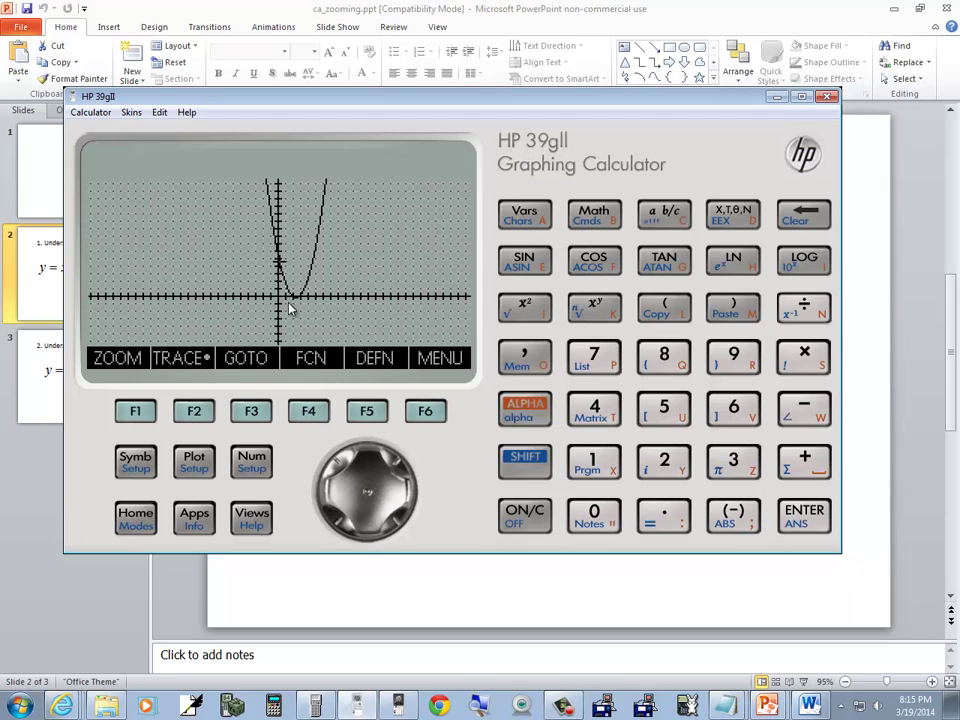
Trace toward the parabola's minimum, then zoom out 2×2 a second time
left_click(407, 490)
left_click(407, 490)
left_click(407, 490)
left_click(407, 490)
left_click(135, 411)
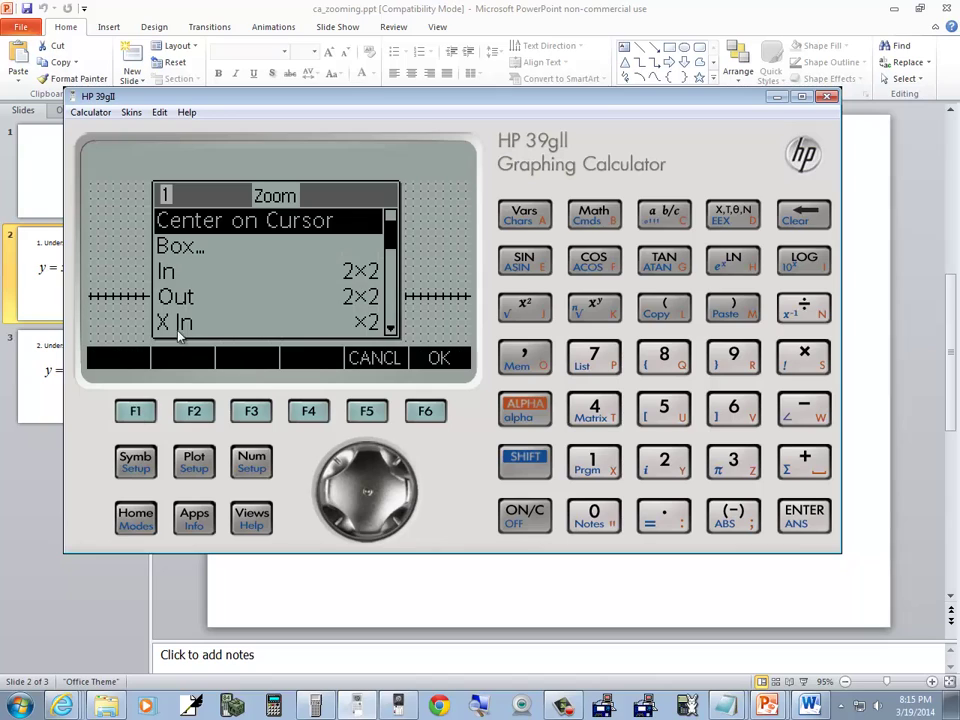
left_click(362, 526)
left_click(362, 526)
left_click(362, 526)
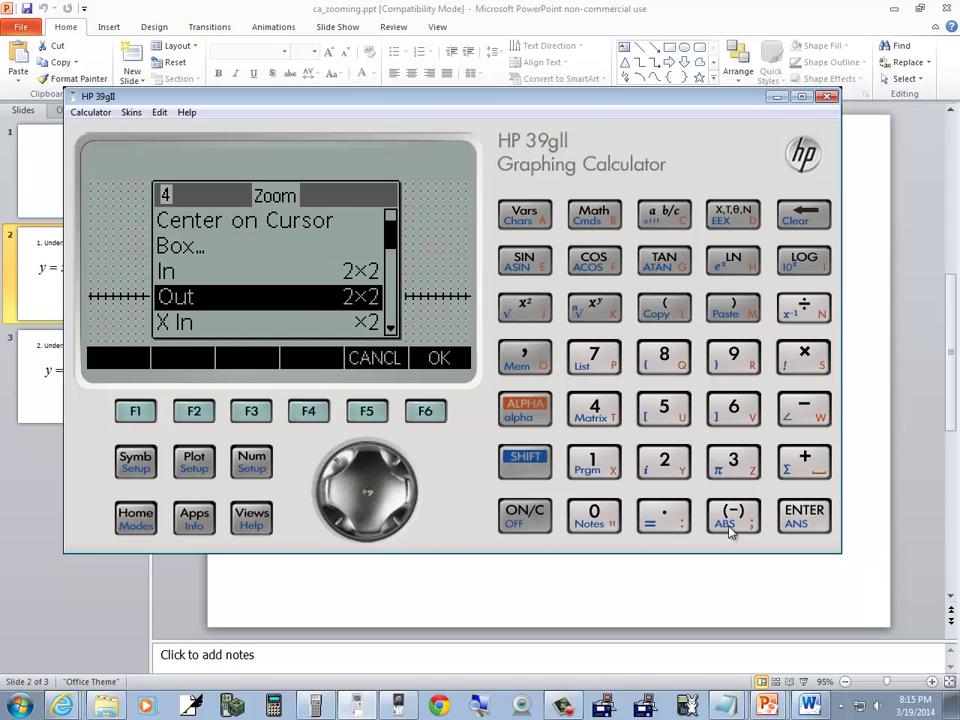
left_click(806, 522)
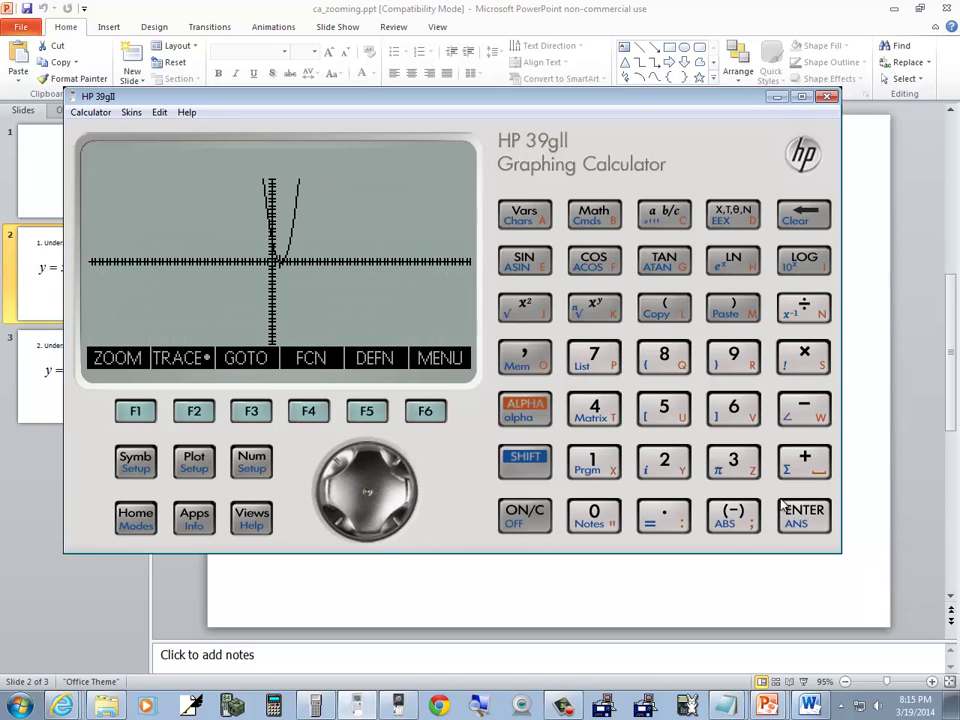
Apply the Decimal zoom window to the graph
left_click(136, 411)
left_click(370, 463)
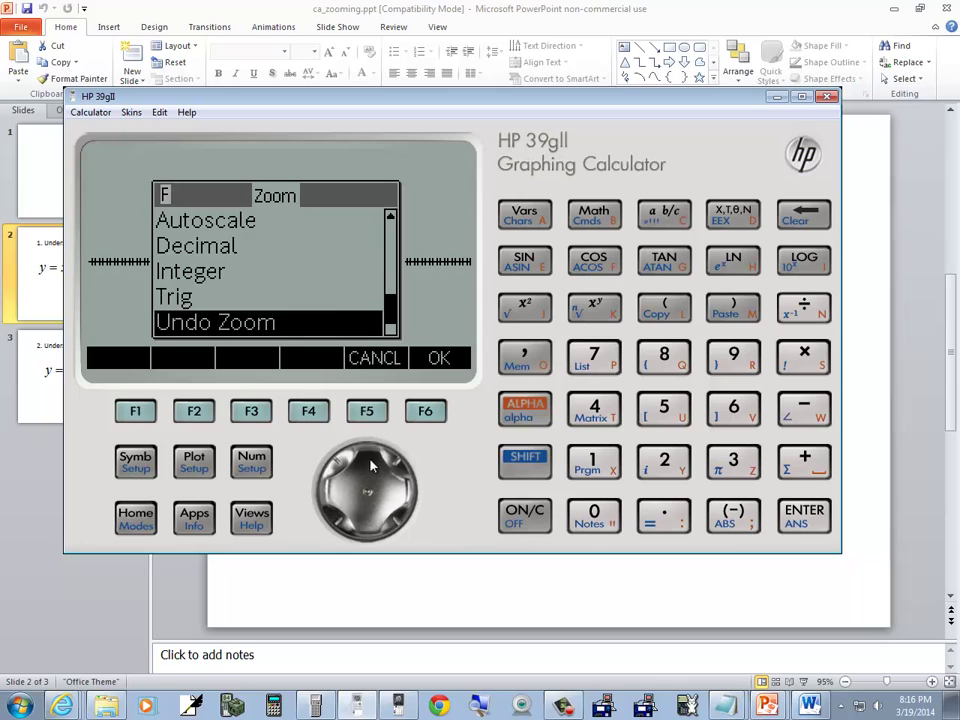
left_click(370, 463)
left_click(370, 463)
left_click(370, 463)
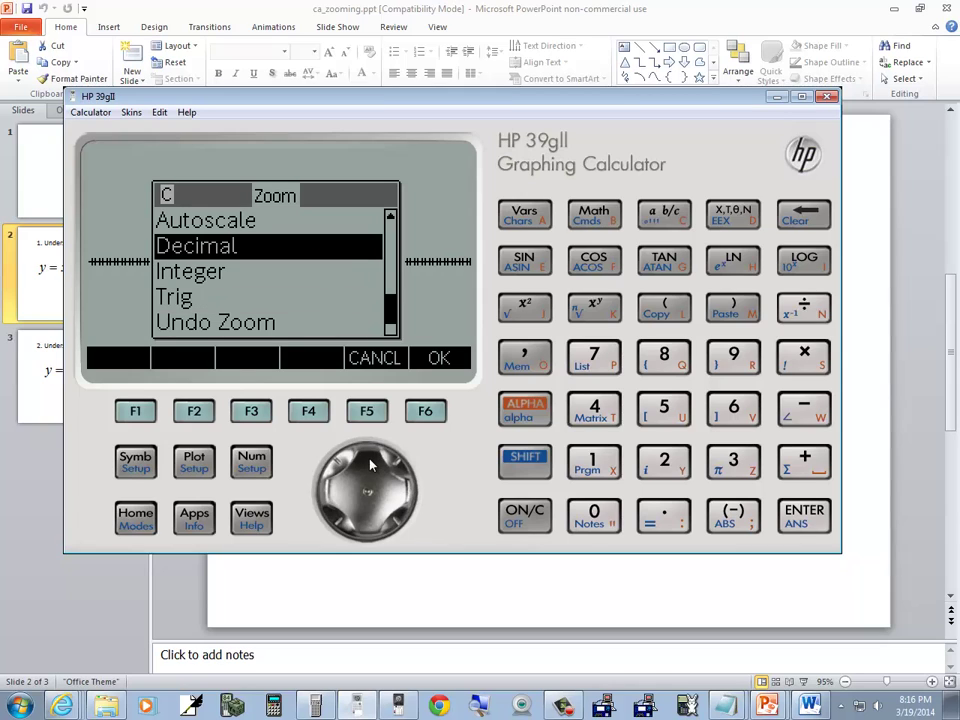
left_click(805, 515)
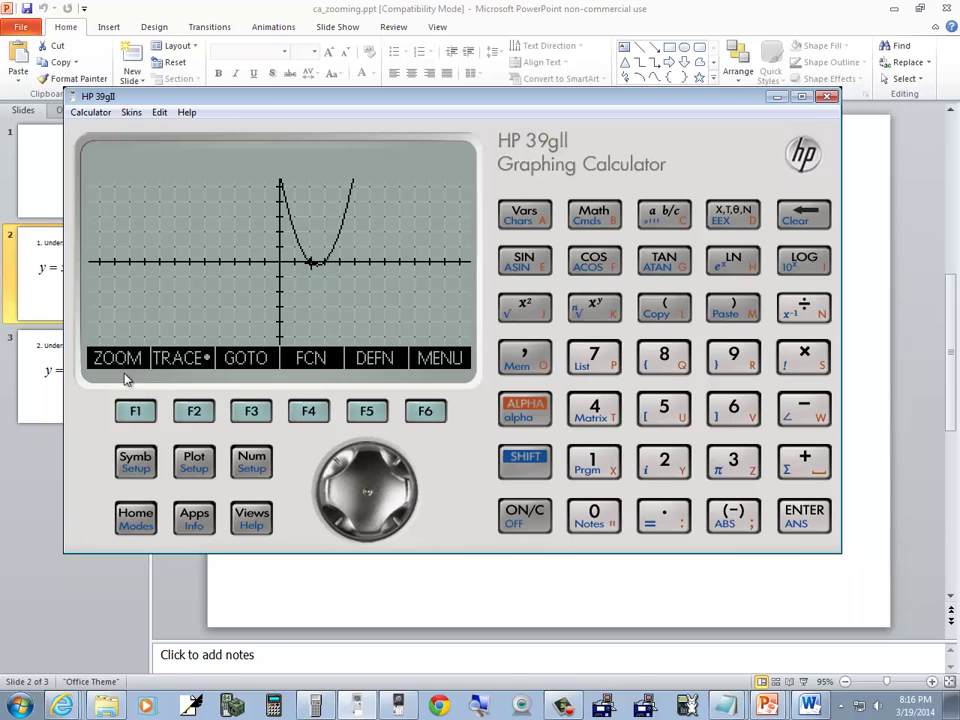
Toggle the trace coordinate readout on and off twice
left_click(430, 413)
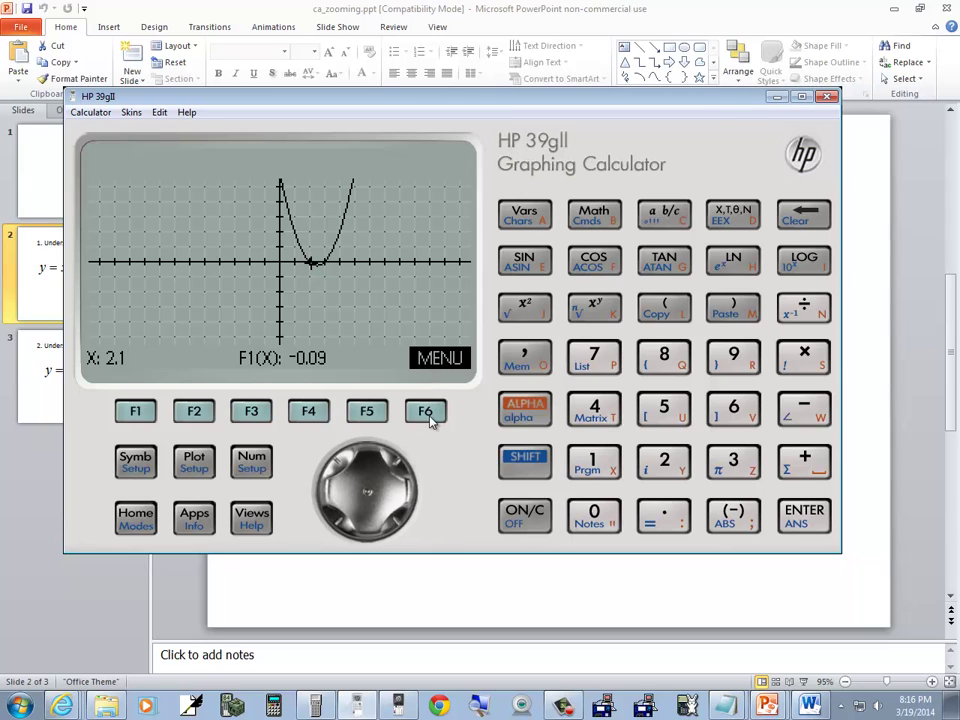
left_click(429, 412)
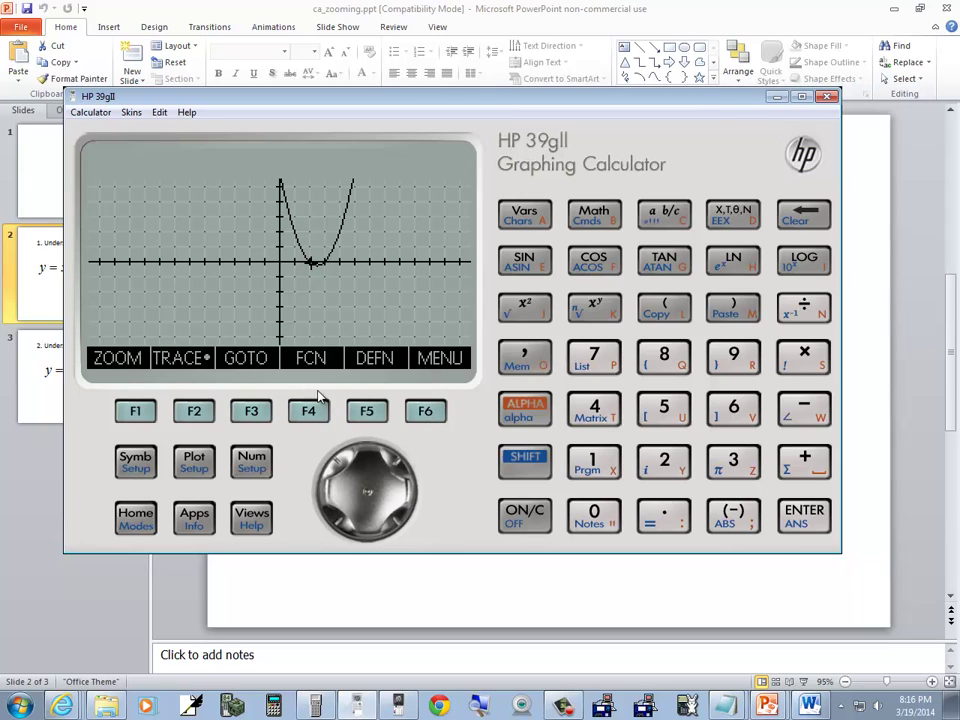
left_click(429, 413)
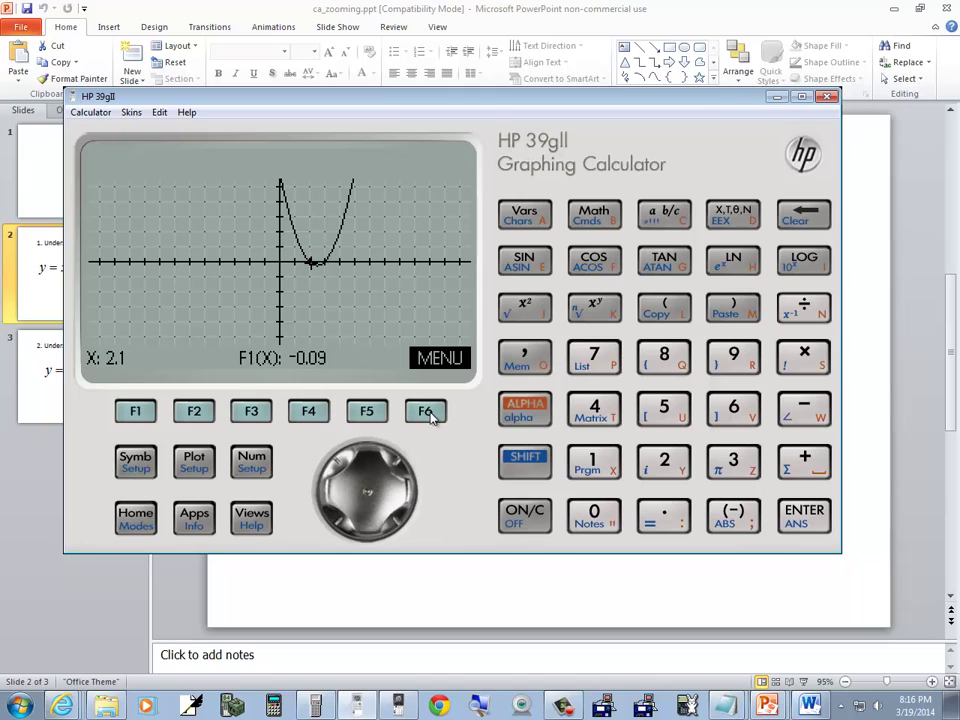
left_click(430, 413)
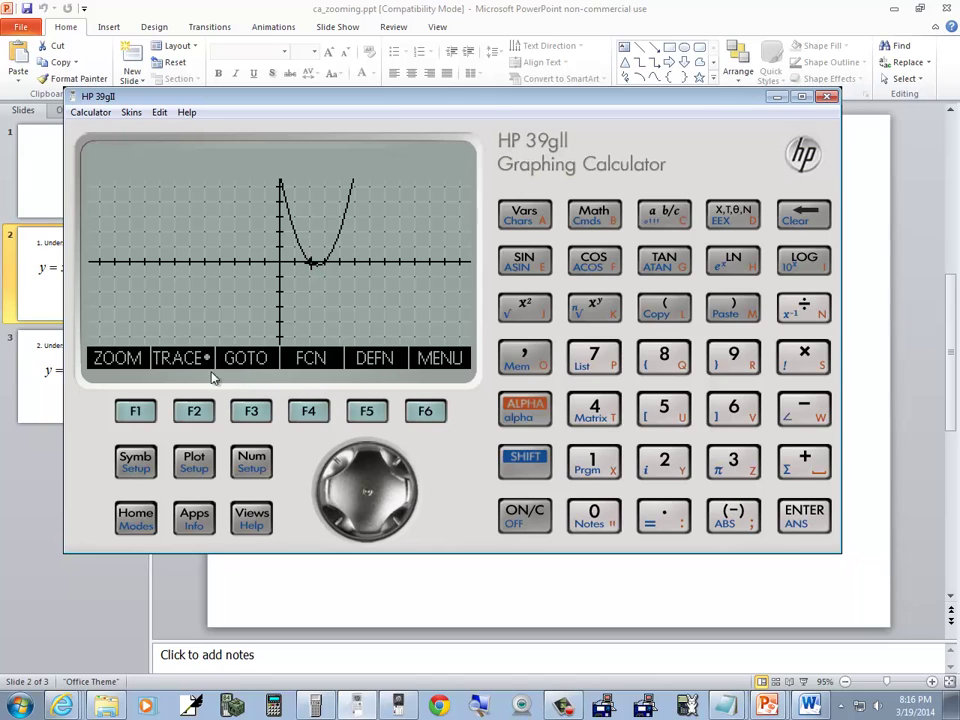
Start a Box zoom and move the crosshair up and to the left
left_click(137, 411)
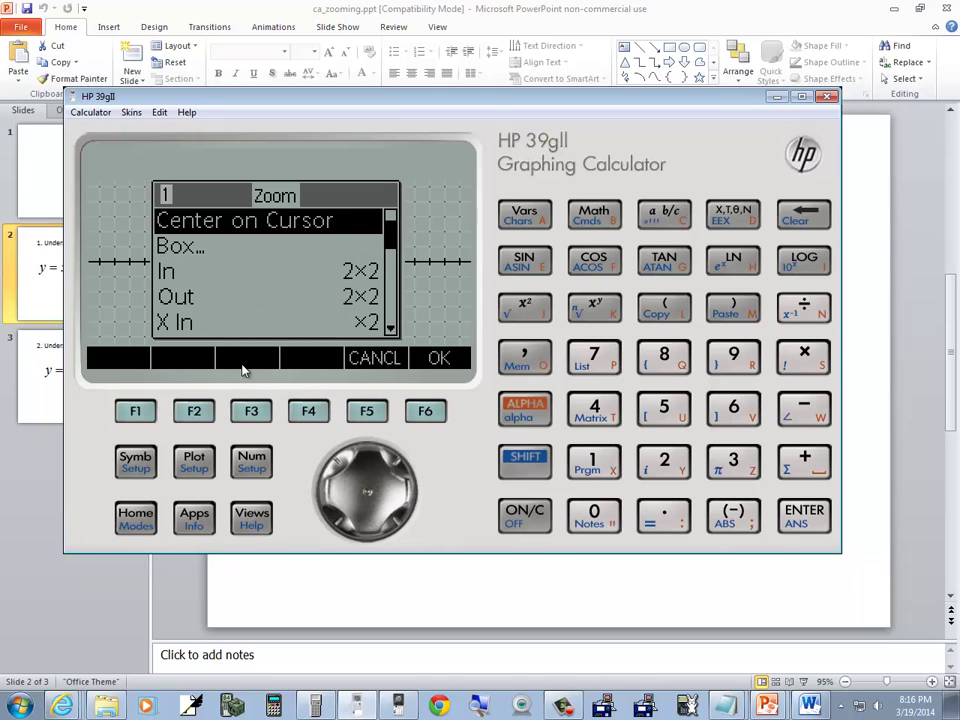
key("Down")
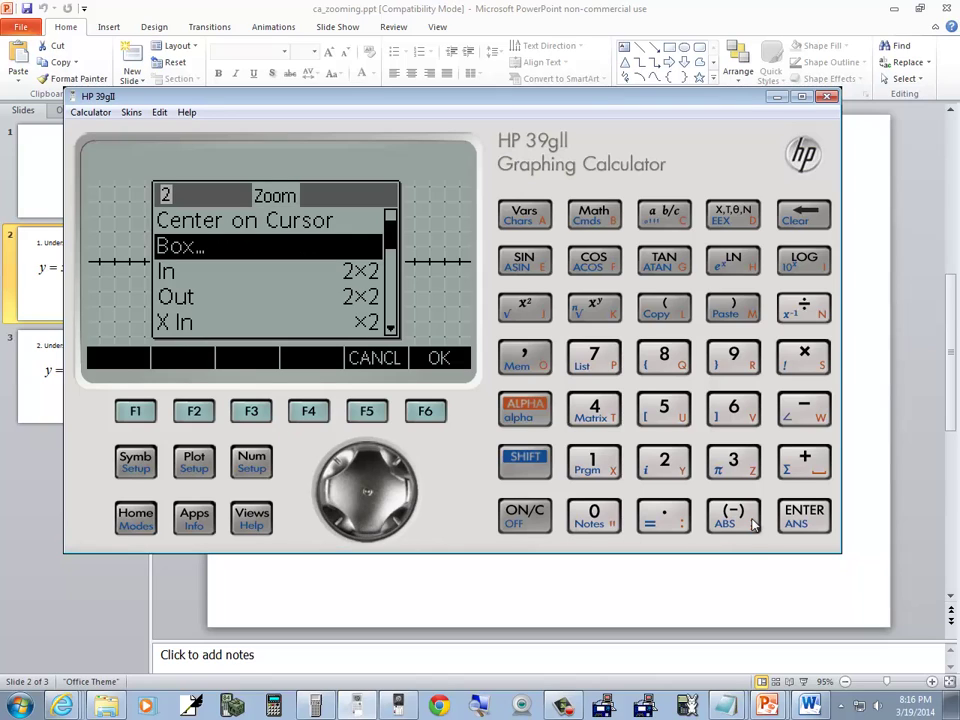
left_click(804, 516)
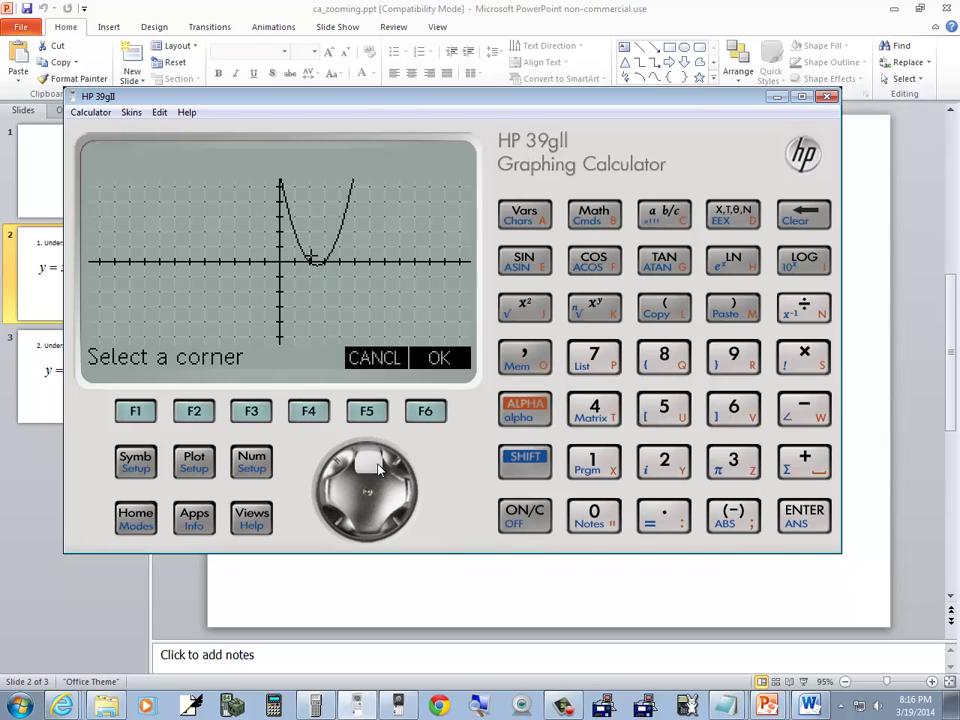
left_click(378, 470)
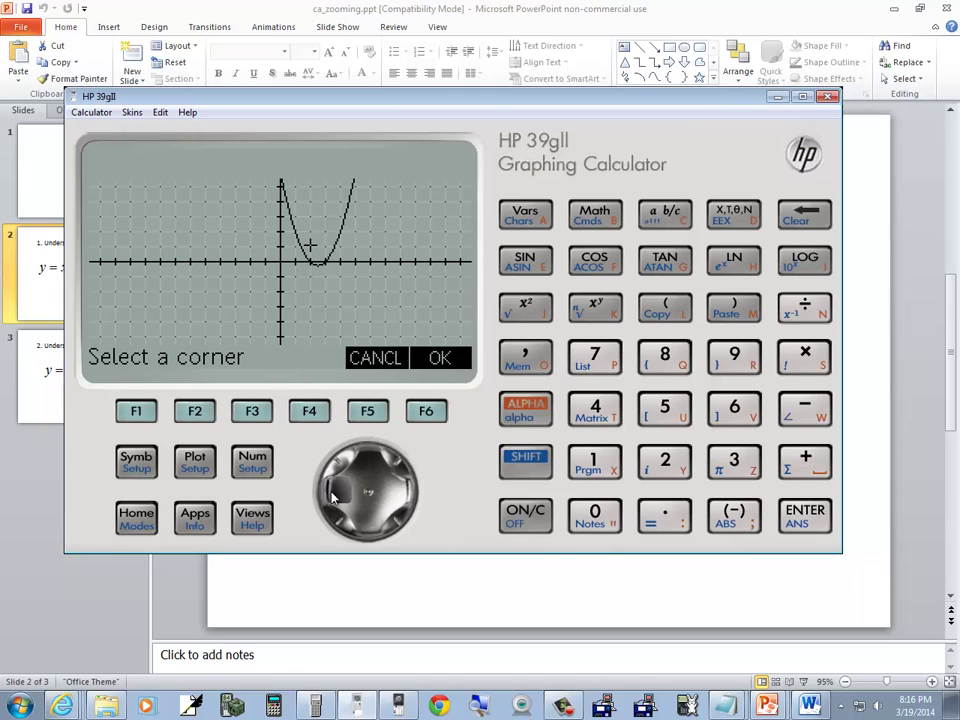
left_click(334, 494)
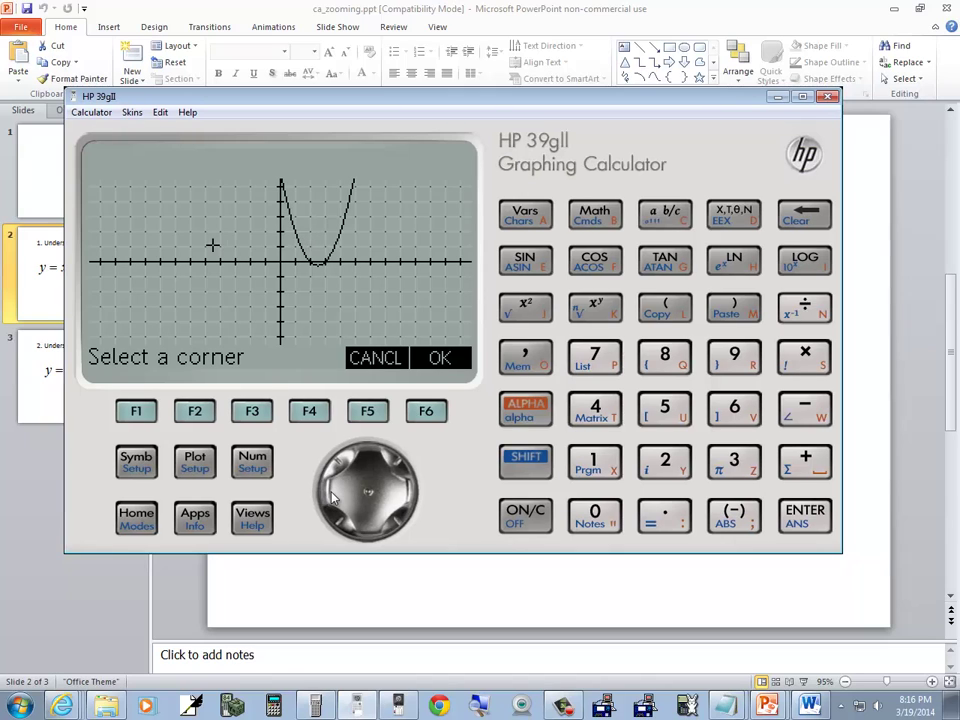
Step the crosshair right until it sits just left of the y-axis, above the x-axis
left_click(398, 494)
left_click(398, 494)
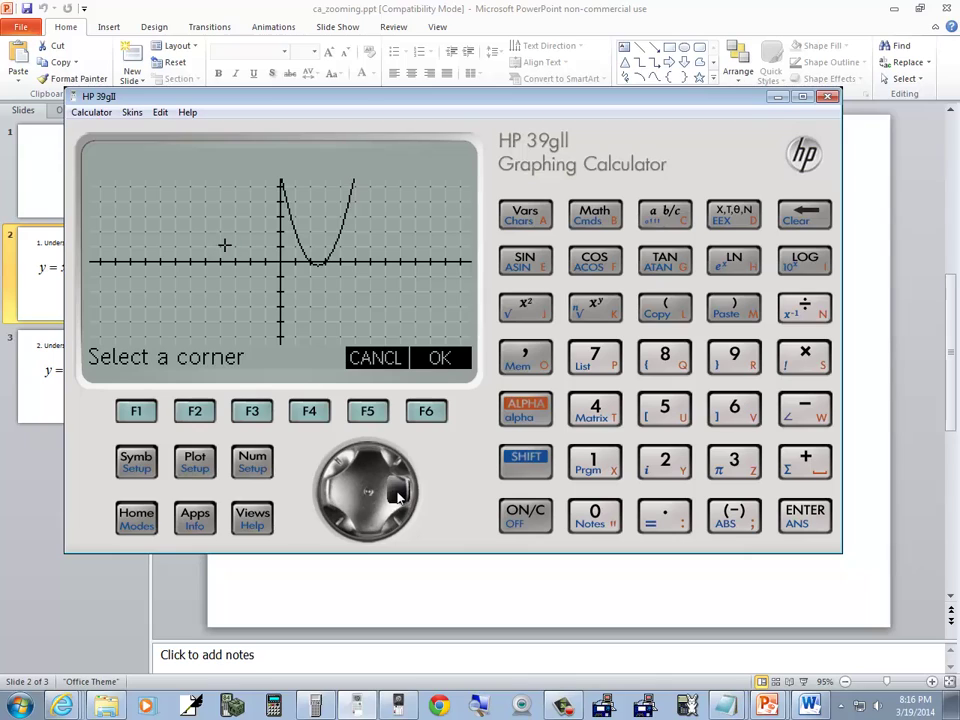
left_click(398, 494)
left_click(398, 494)
left_click(398, 494)
left_click(398, 494)
left_click(398, 494)
left_click(398, 494)
left_click(398, 494)
left_click(399, 488)
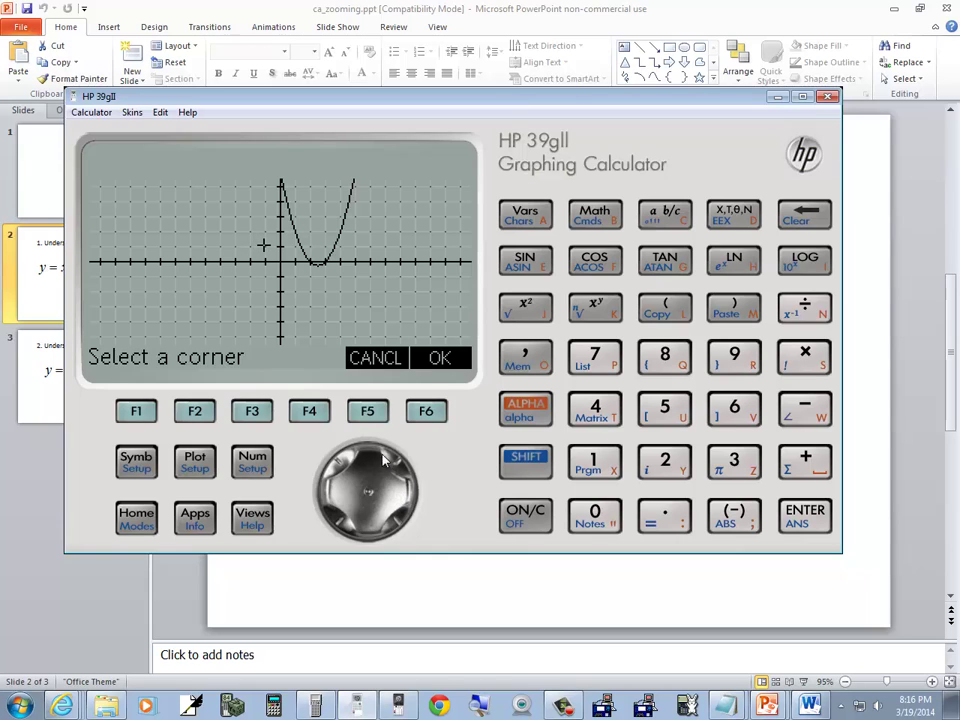
left_click(376, 458)
Fix the box's first corner and drag the opposite corner down below the x-axis
left_click(788, 503)
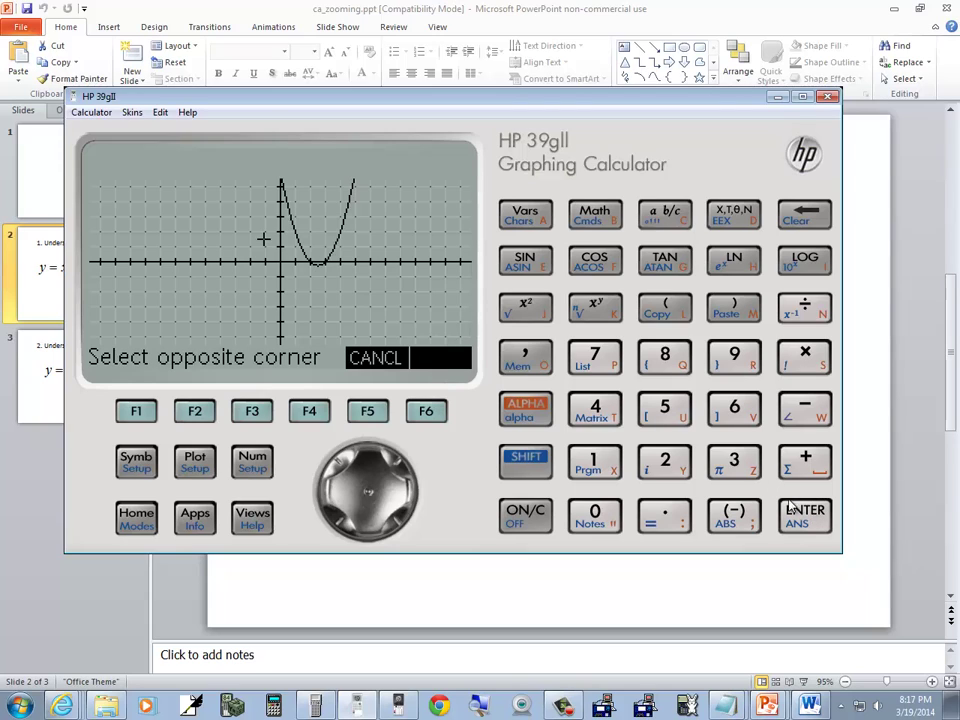
left_click(370, 525)
left_click(370, 525)
left_click(370, 525)
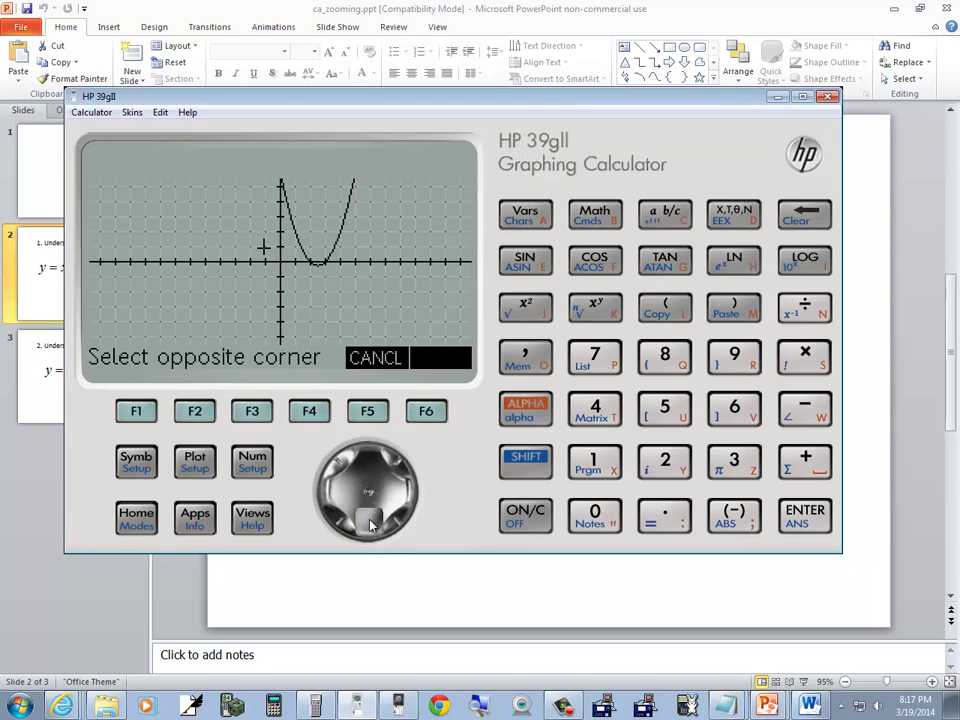
left_click(370, 525)
left_click(370, 525)
left_click(370, 525)
left_click(370, 525)
left_click(370, 525)
left_click(370, 525)
Widen the box right past the parabola's minimum and zoom into it
left_click(411, 500)
left_click(411, 500)
left_click(411, 500)
left_click(411, 500)
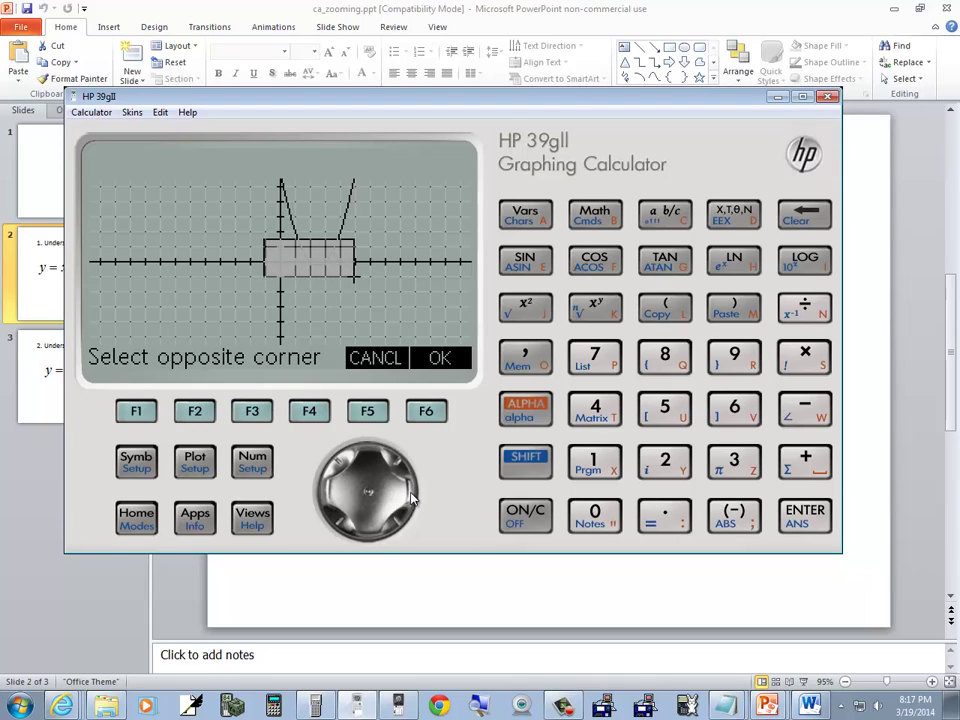
left_click(411, 497)
left_click(436, 417)
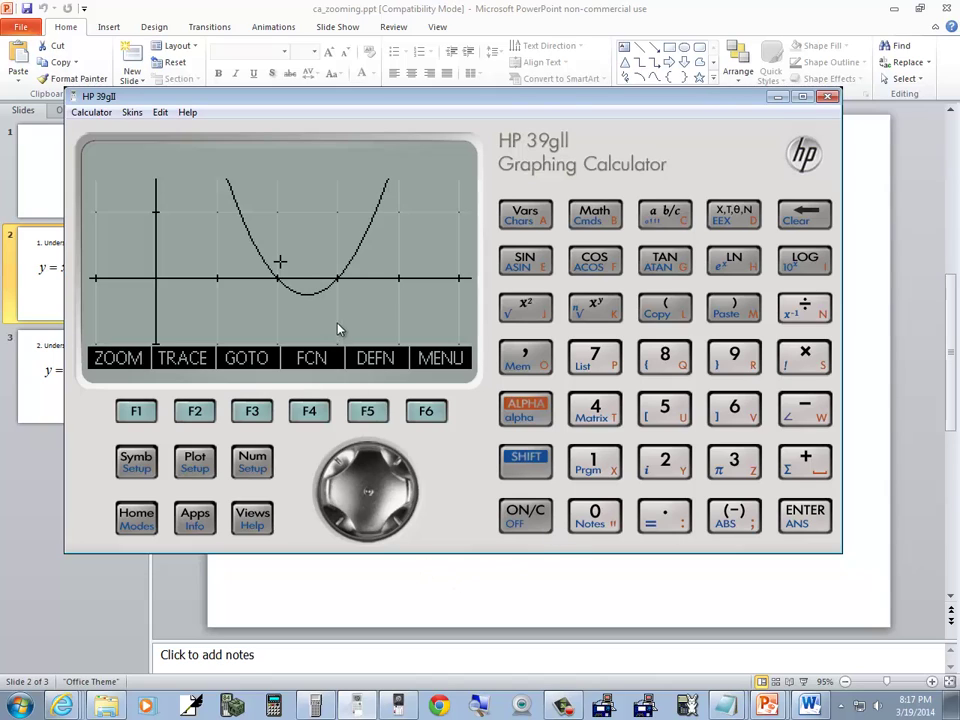
Start a Box zoom and fix its first corner above and left of the parabola's dip
left_click(152, 412)
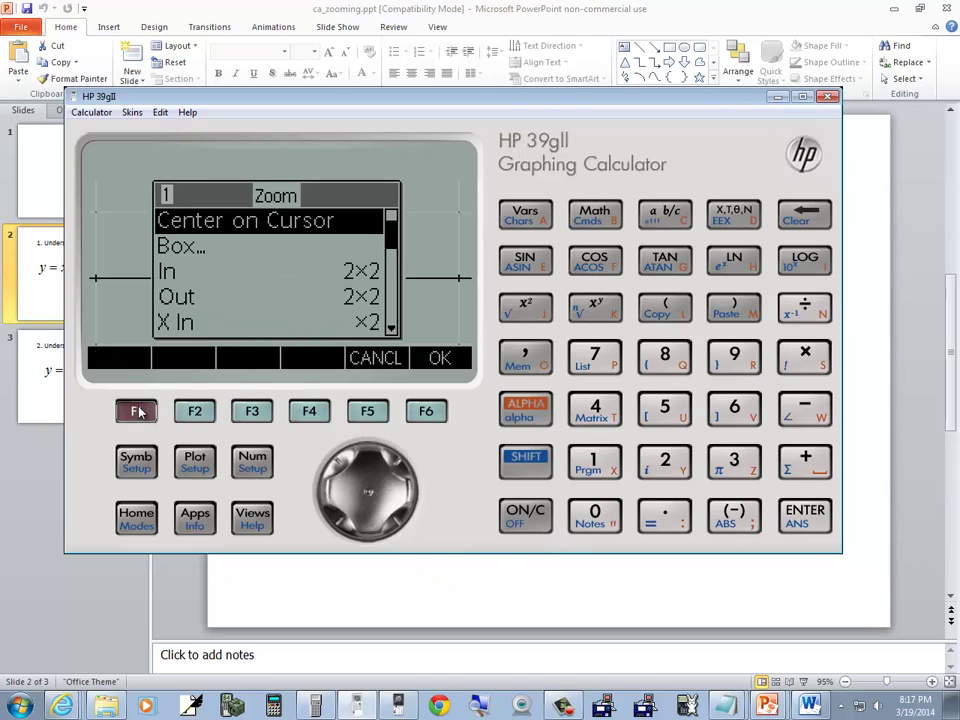
left_click(367, 540)
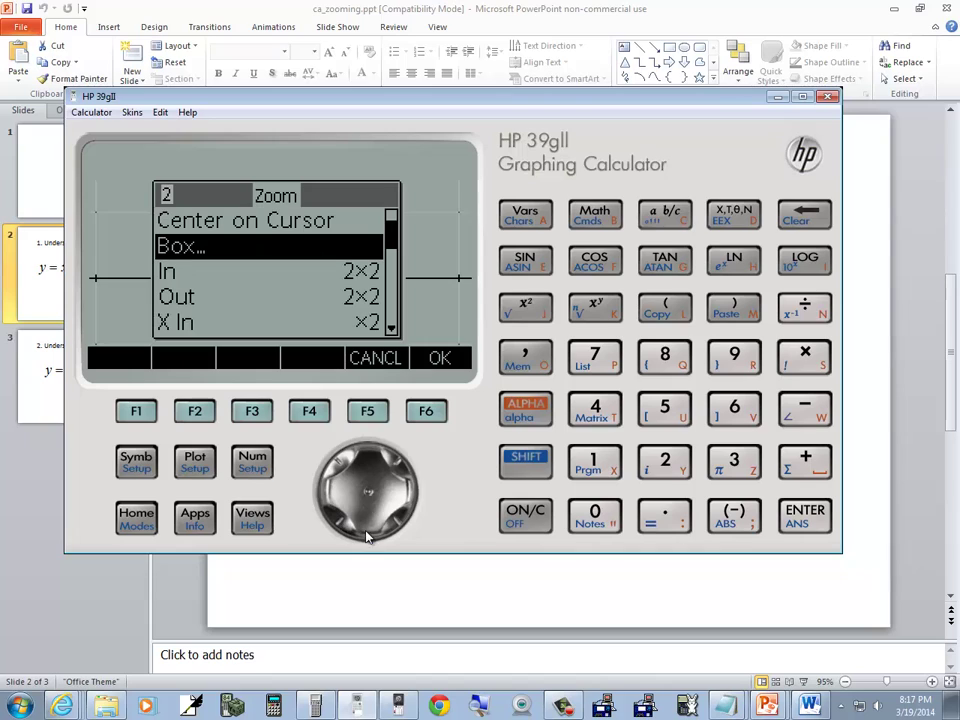
left_click(799, 524)
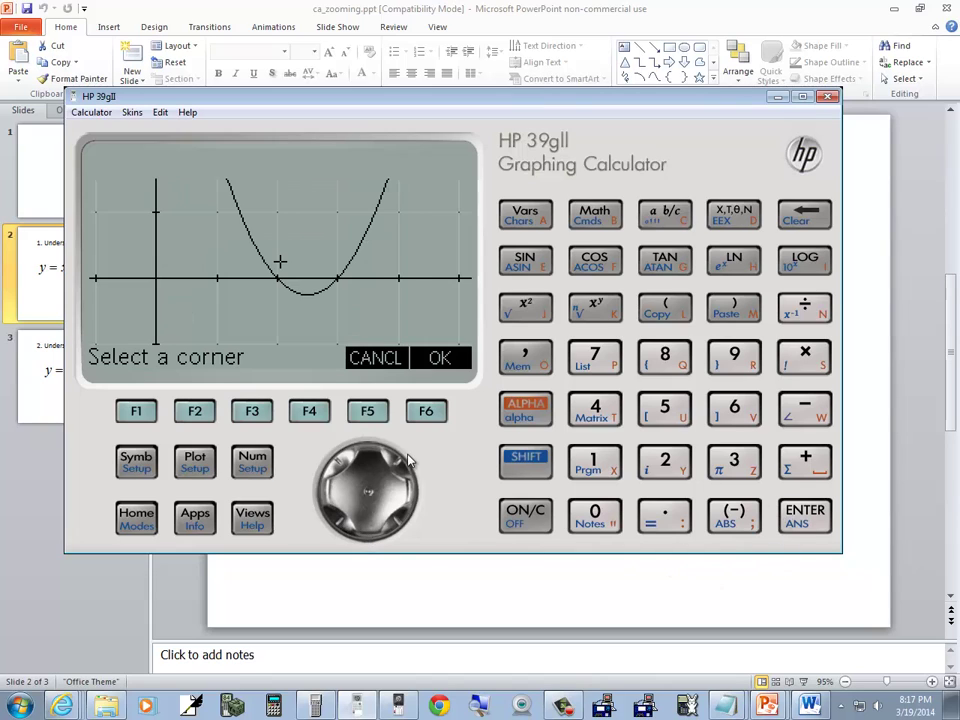
left_click(367, 462)
left_click(331, 493)
left_click(331, 493)
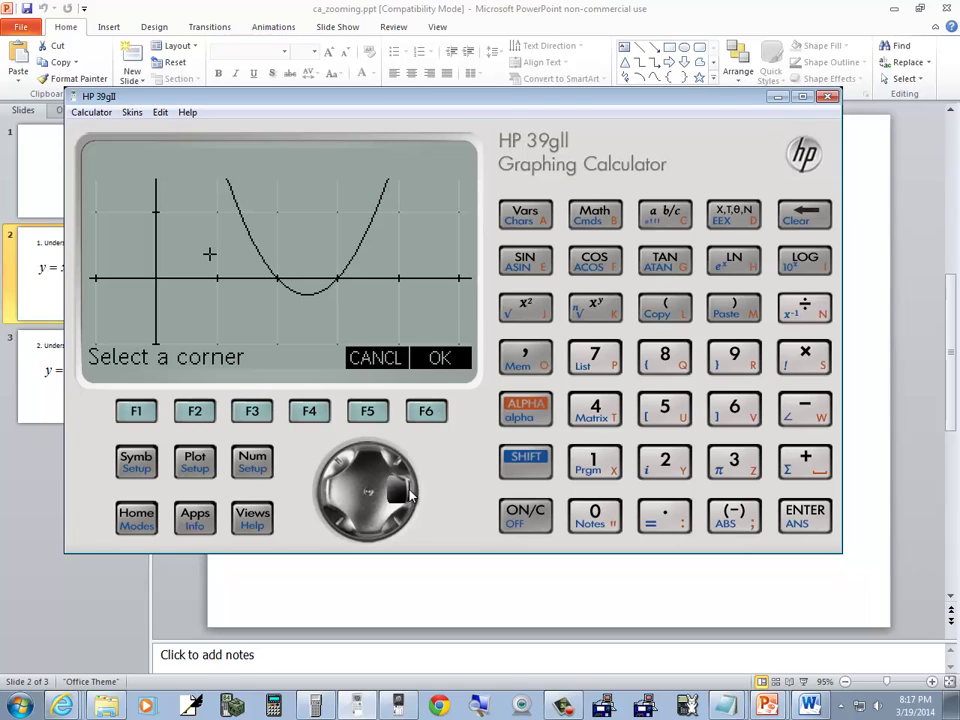
left_click(410, 493)
left_click(410, 493)
left_click(410, 493)
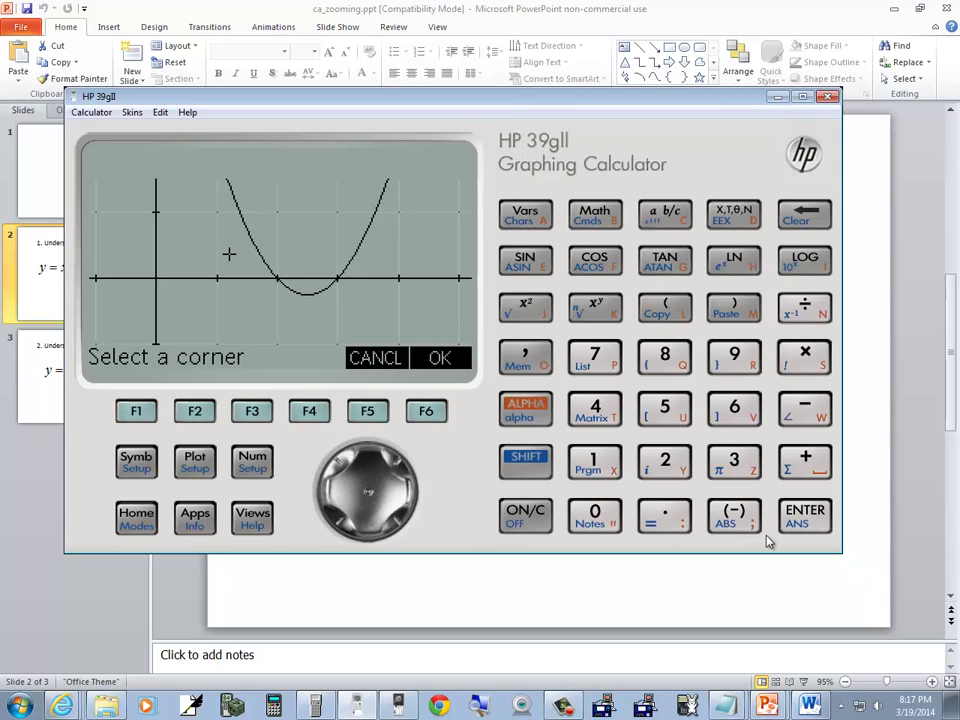
key("Return")
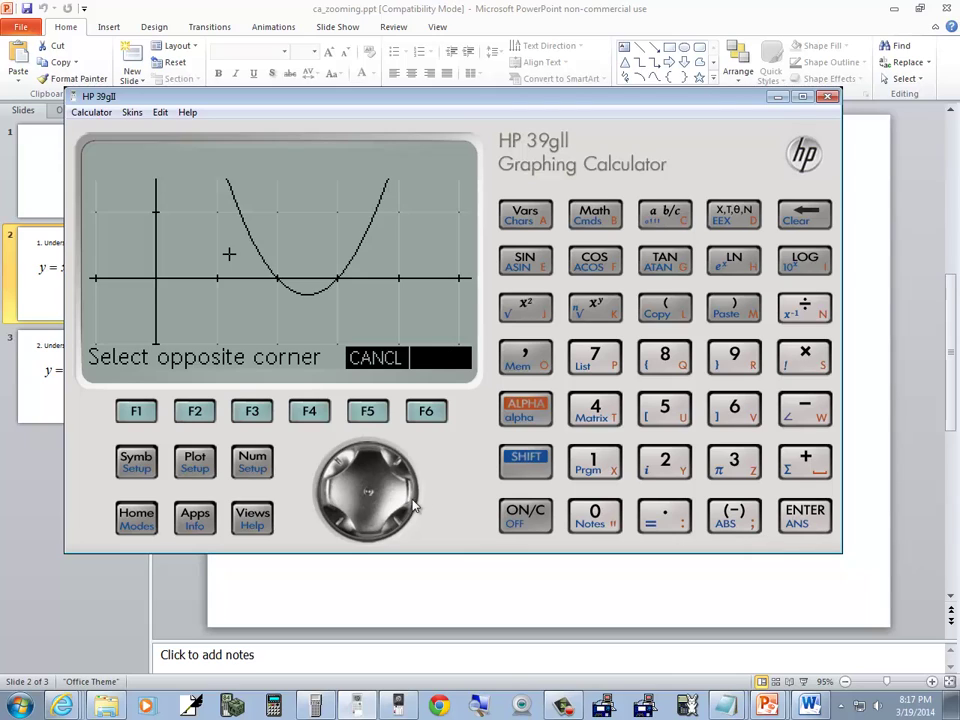
Drag the opposite corner down and right past the vertex to apply the box zoom
left_click(379, 526)
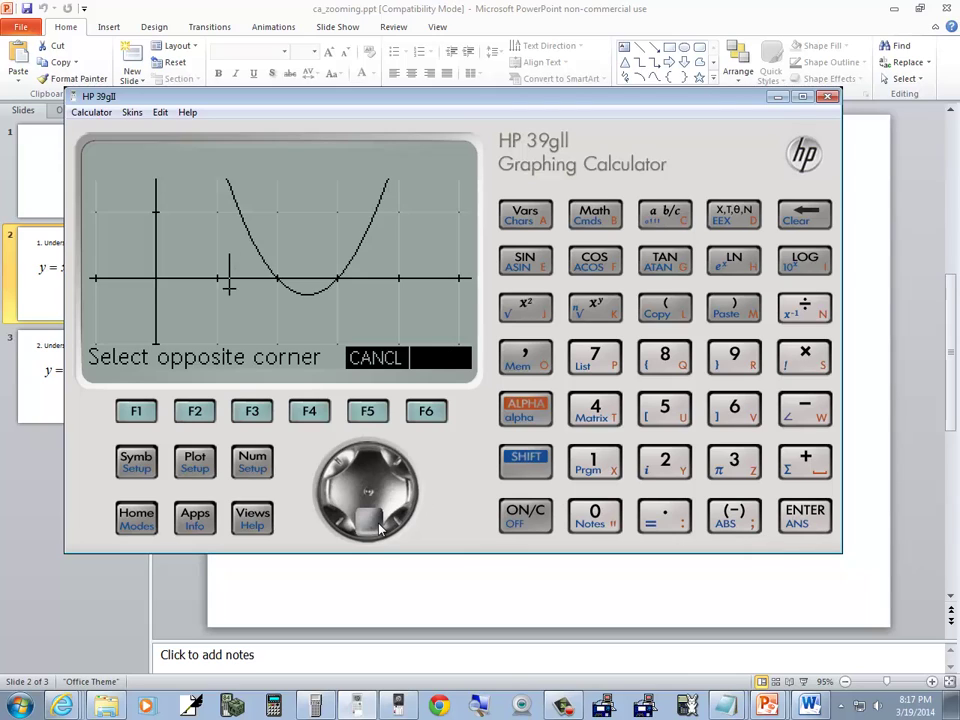
left_click(379, 526)
left_click(398, 493)
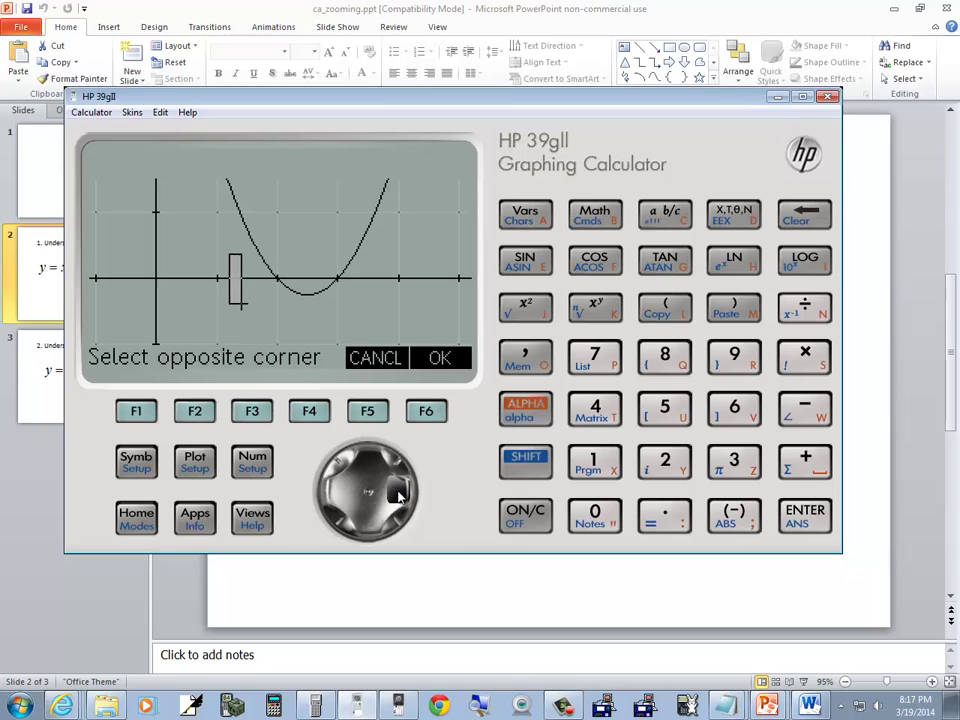
left_click_drag(398, 493, 398, 493)
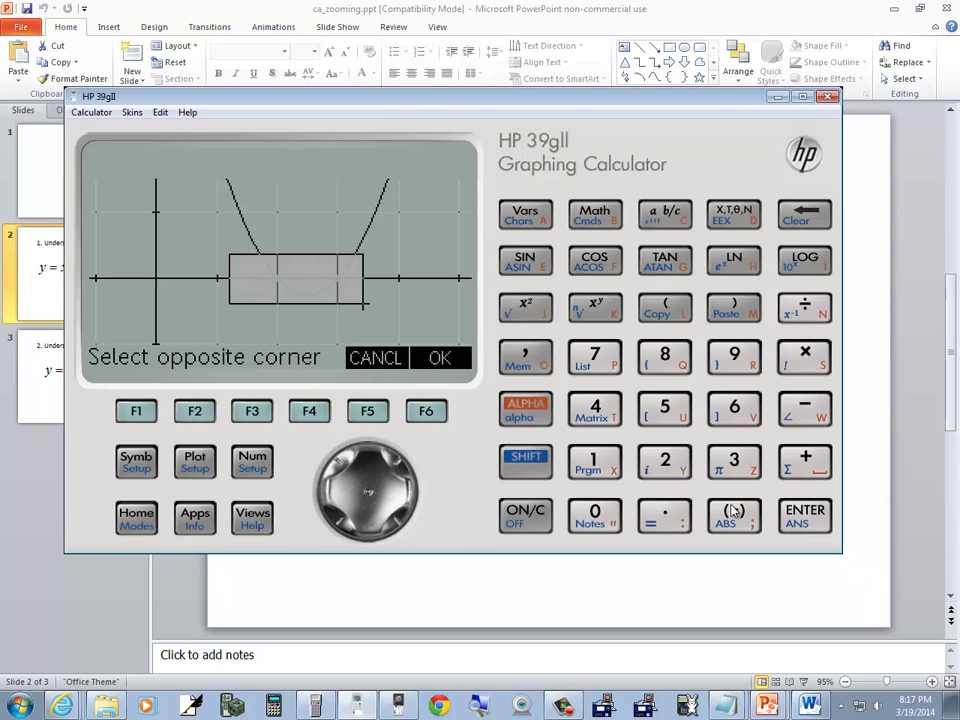
left_click(803, 516)
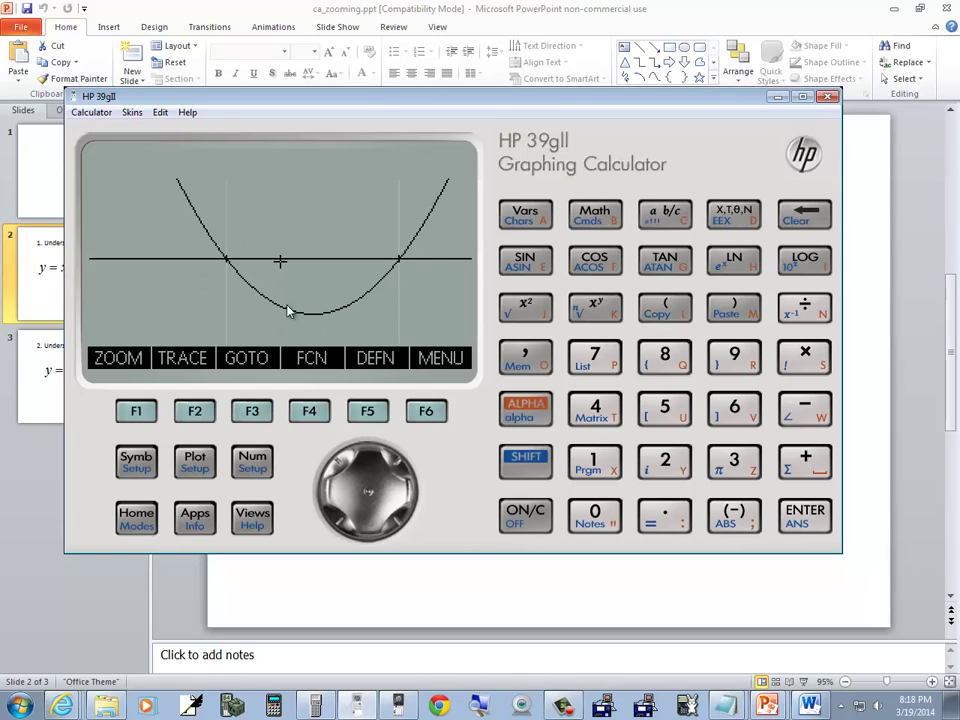
Apply the Decimal zoom option to reset the parabola graph
left_click(139, 412)
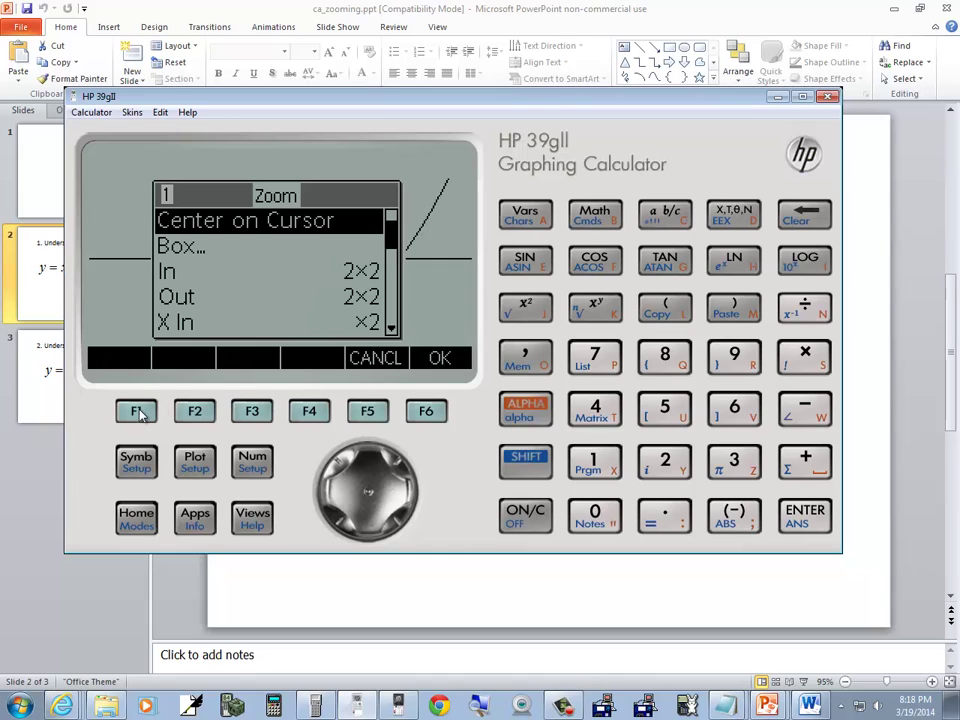
left_click(362, 457)
left_click(362, 457)
left_click(362, 457)
left_click(362, 457)
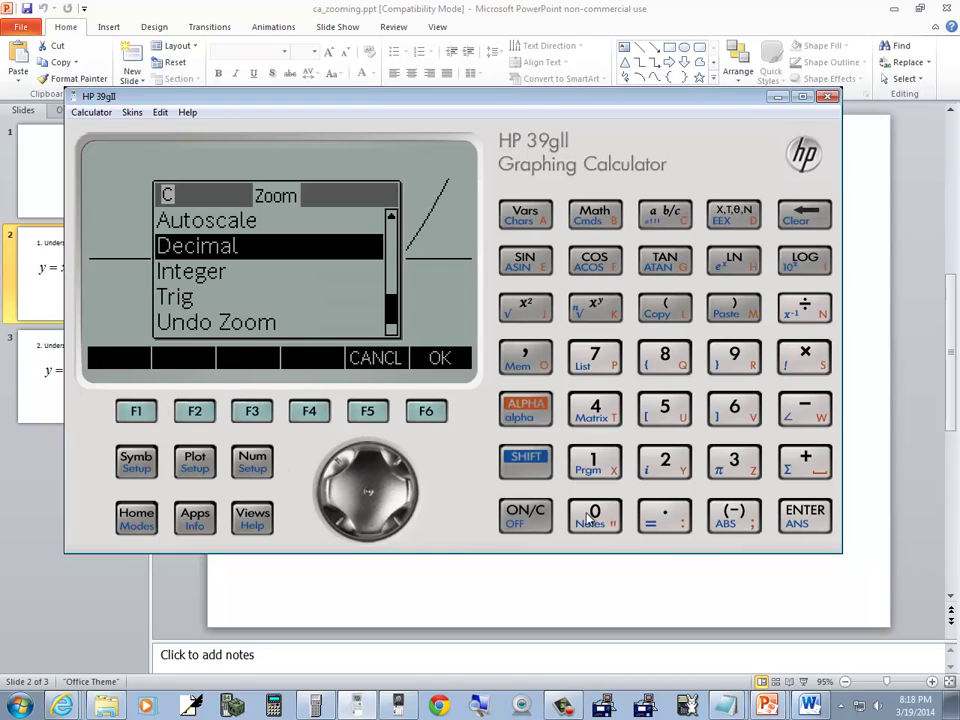
left_click(790, 520)
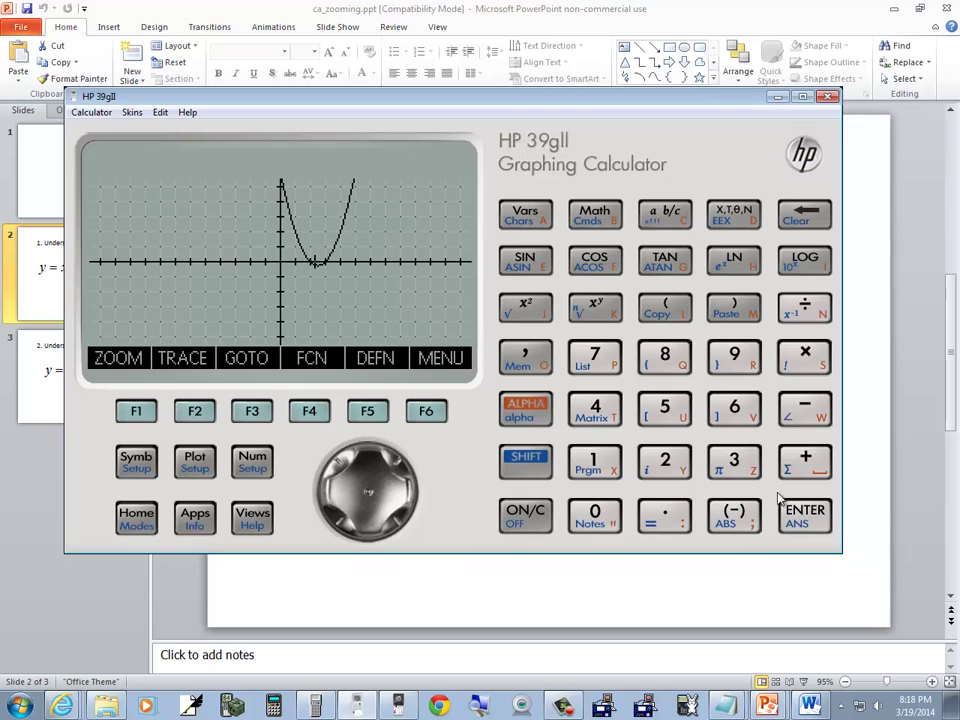
Switch the presentation to slide 3 (y = x² − 400) and return to the calculator
left_click(15, 492)
left_click(103, 383)
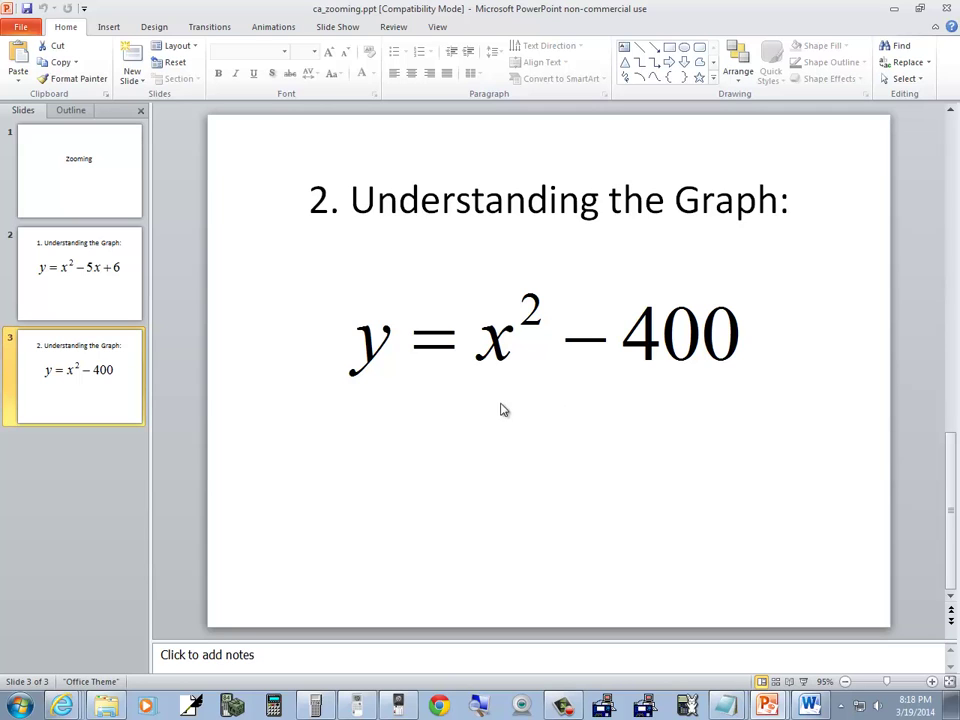
key("alt+Tab")
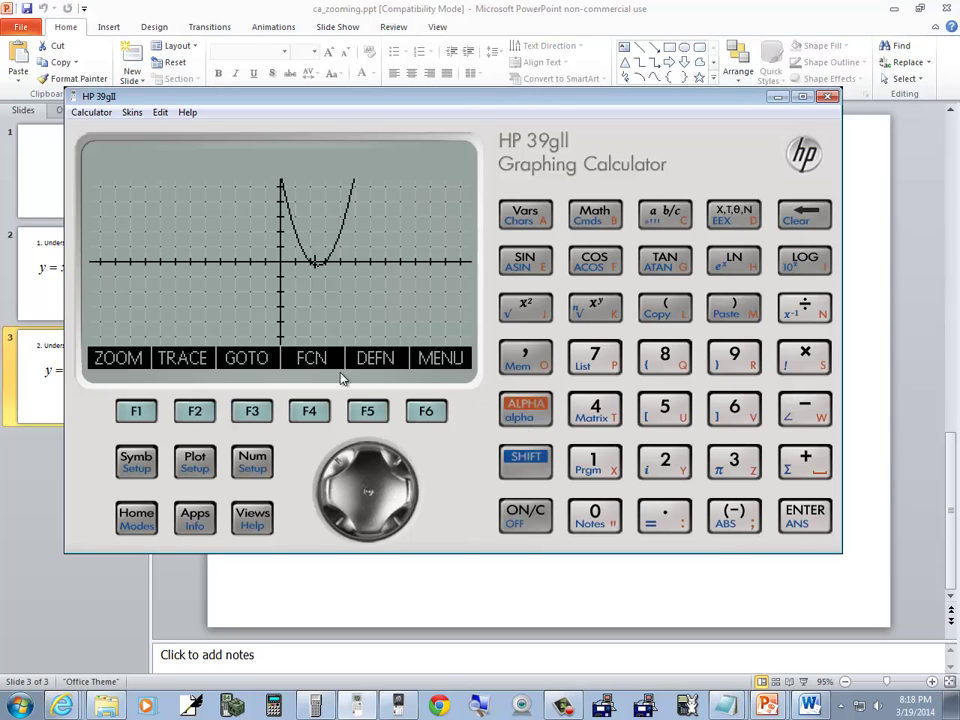
In the Symbolic view, enter X²−400 for F1(X) and store it
left_click(140, 462)
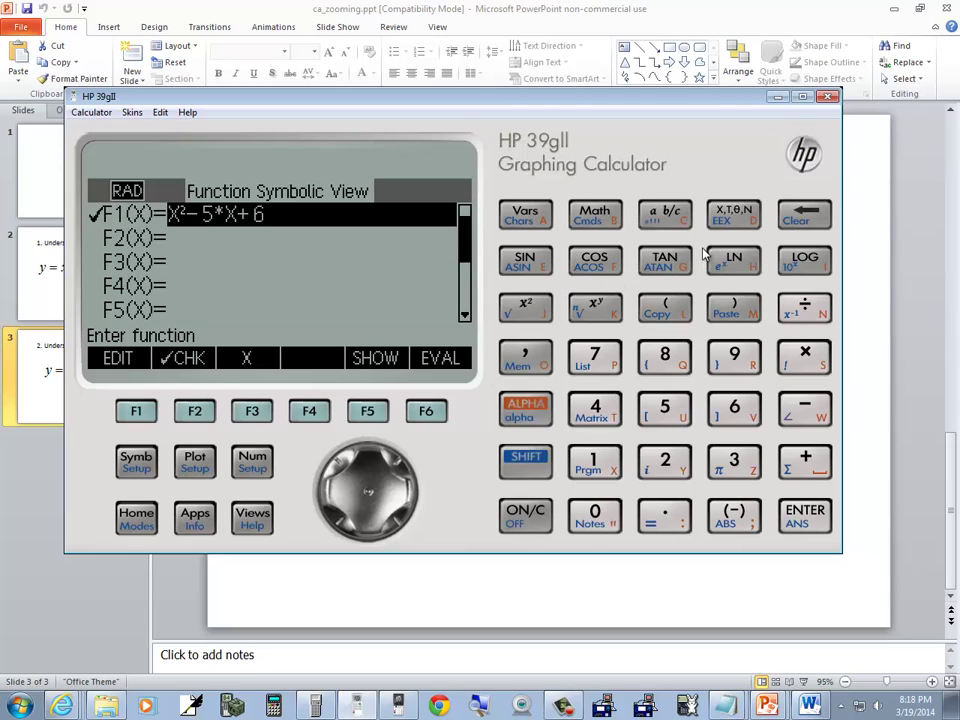
left_click(728, 214)
left_click(527, 305)
left_click(805, 408)
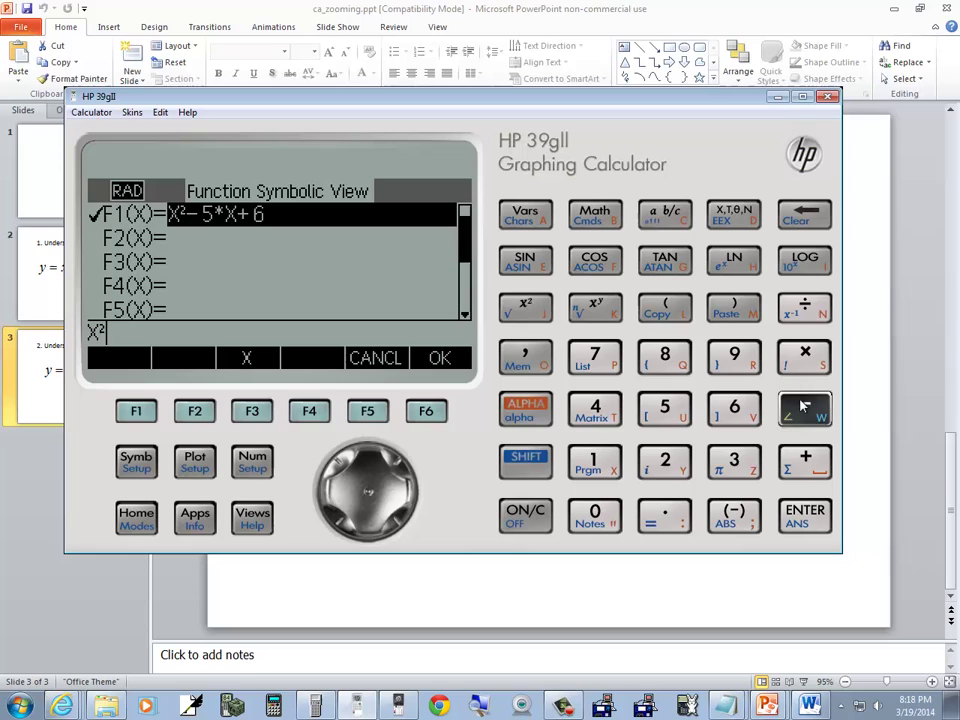
left_click(596, 410)
left_click(590, 516)
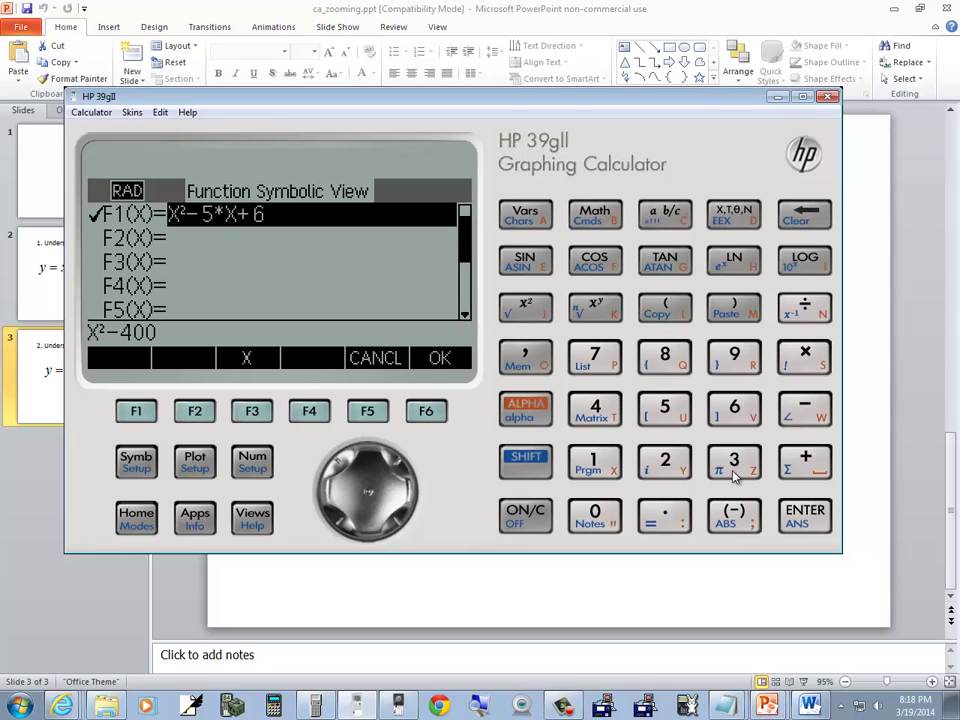
left_click(813, 511)
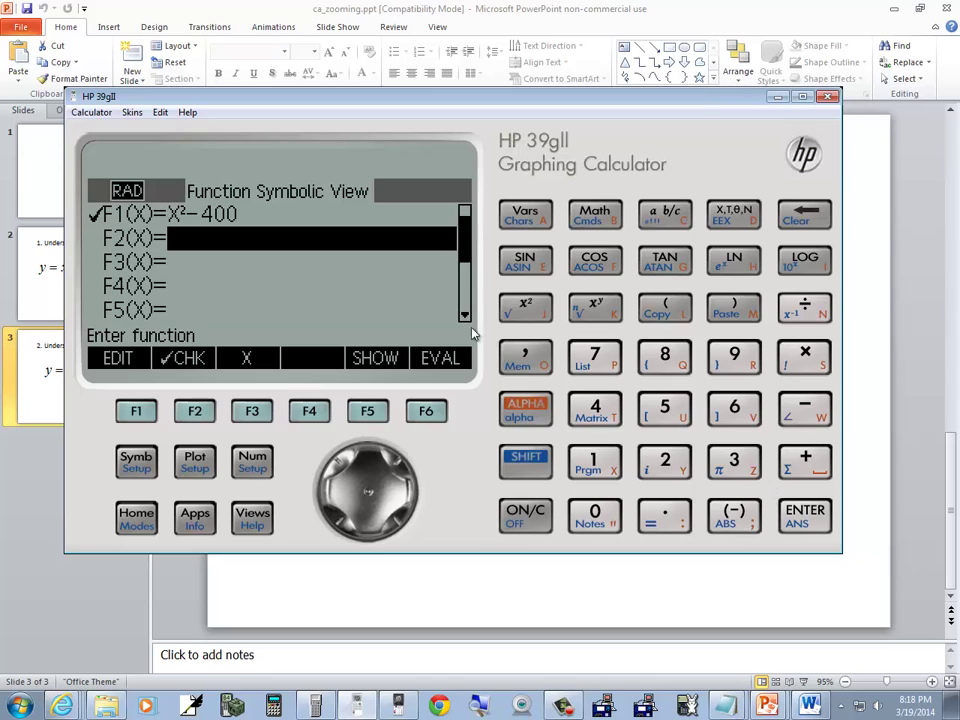
Plot F1(X)=X²−400 and apply the Zoom Out option to the graph
left_click(198, 464)
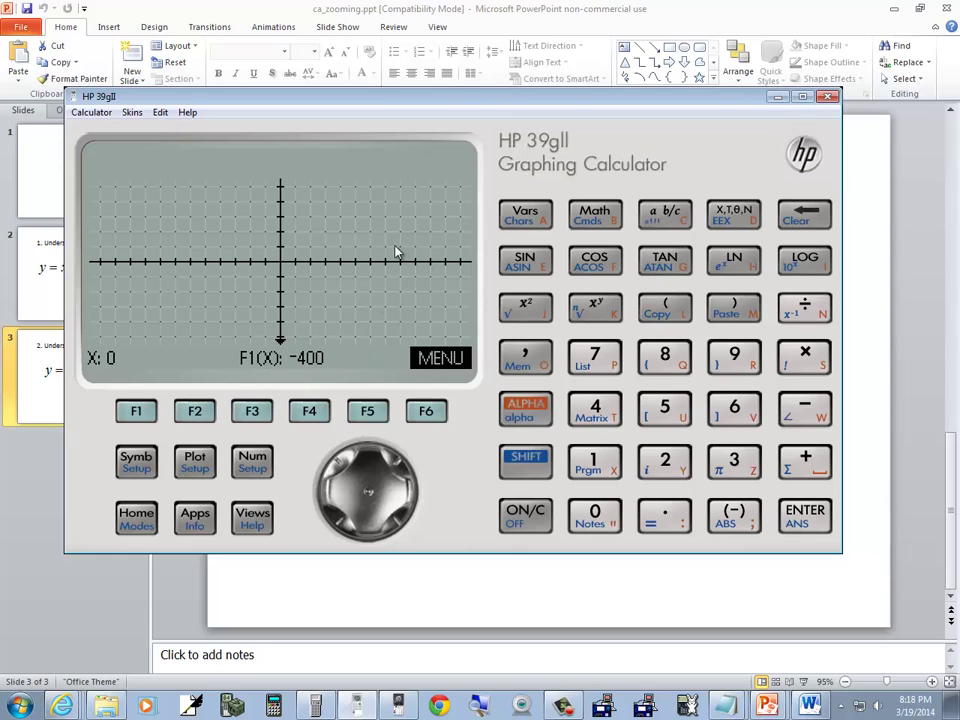
left_click(430, 412)
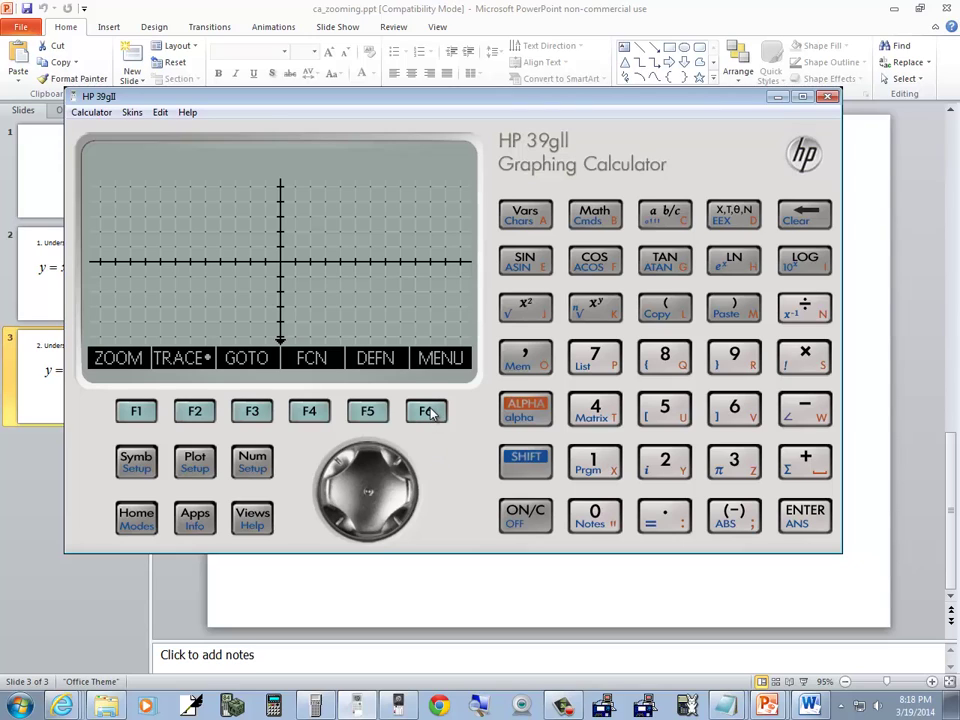
left_click(145, 413)
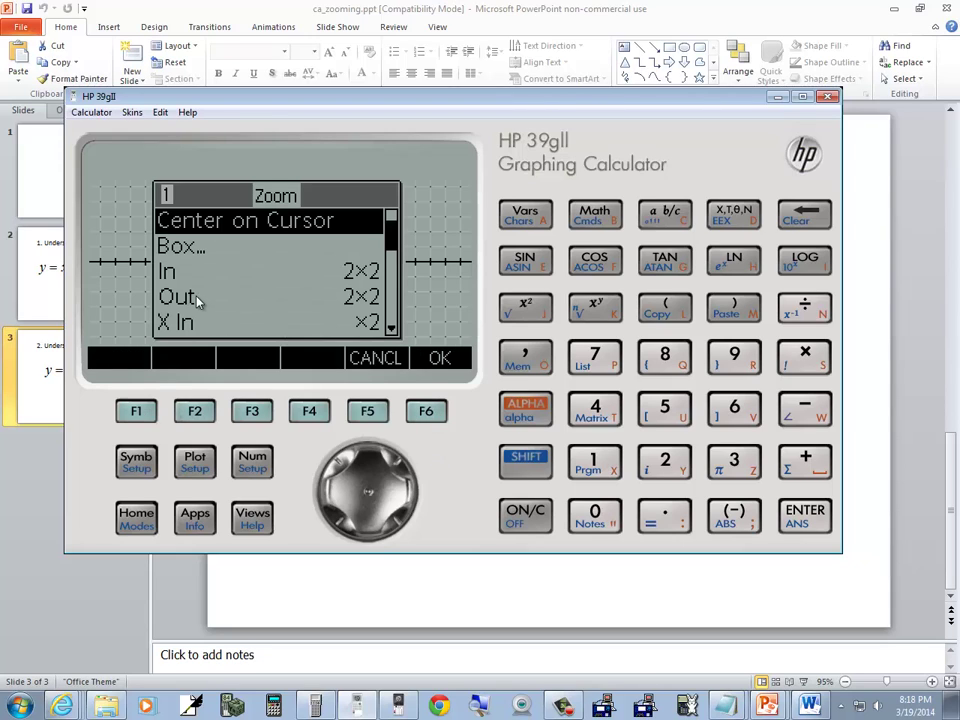
left_click(369, 528)
left_click(369, 528)
left_click(369, 528)
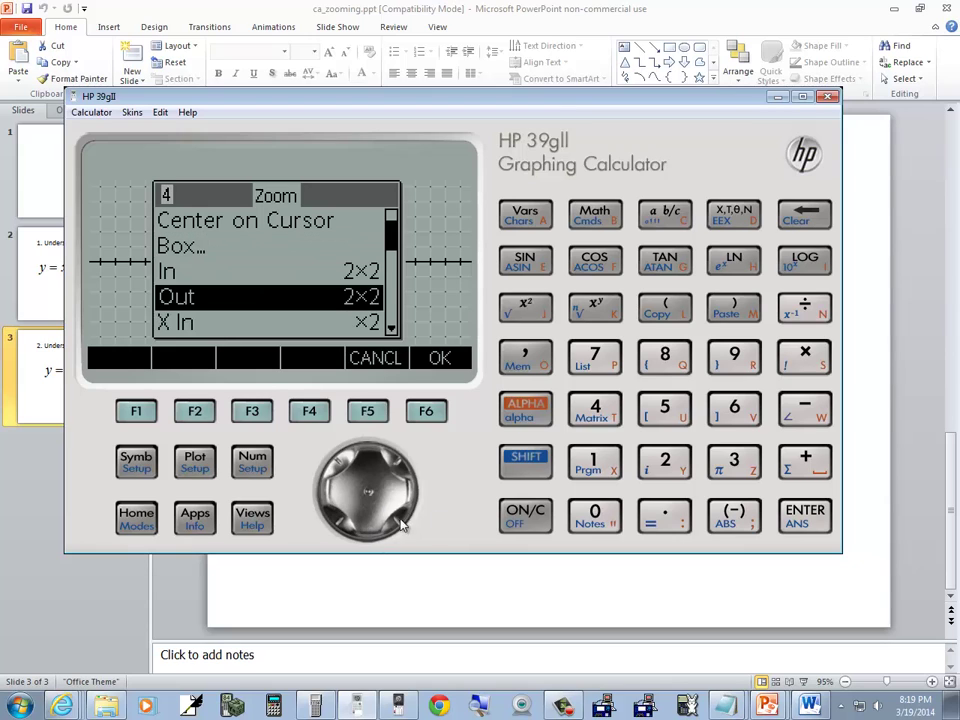
left_click(803, 512)
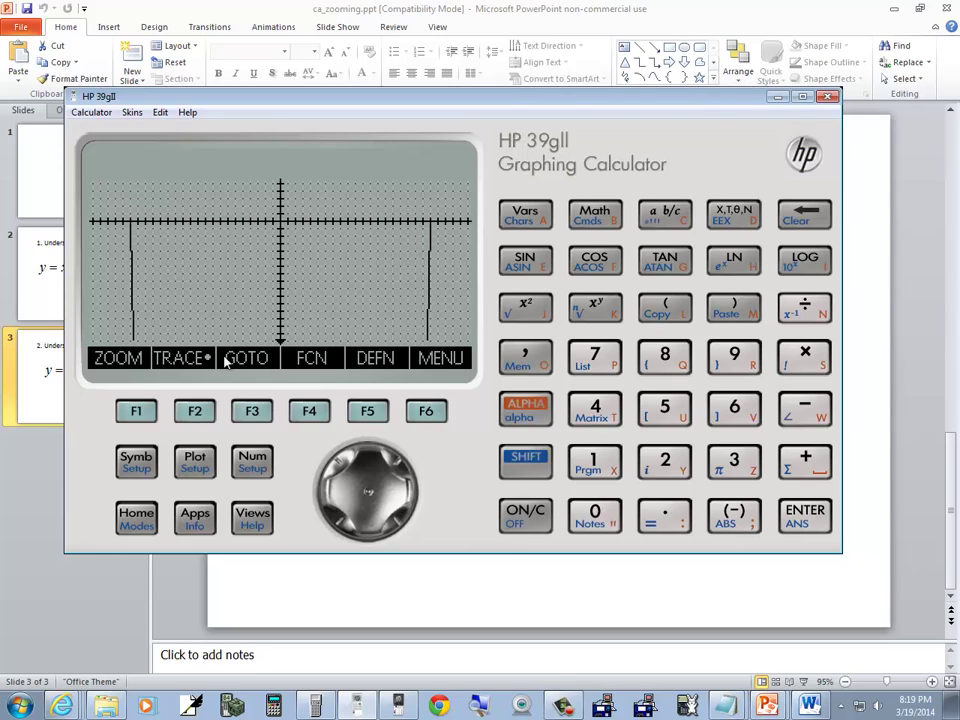
Apply Zoom Out again to the X²−400 graph, then highlight the Box zoom option
left_click(137, 413)
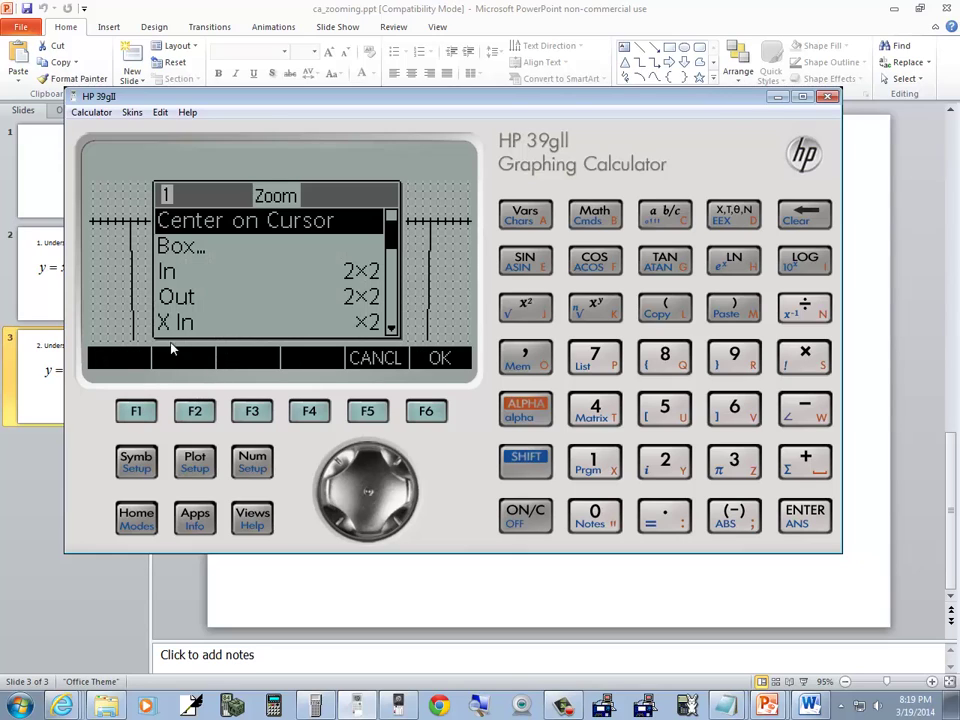
left_click(385, 530)
left_click(385, 530)
left_click(385, 530)
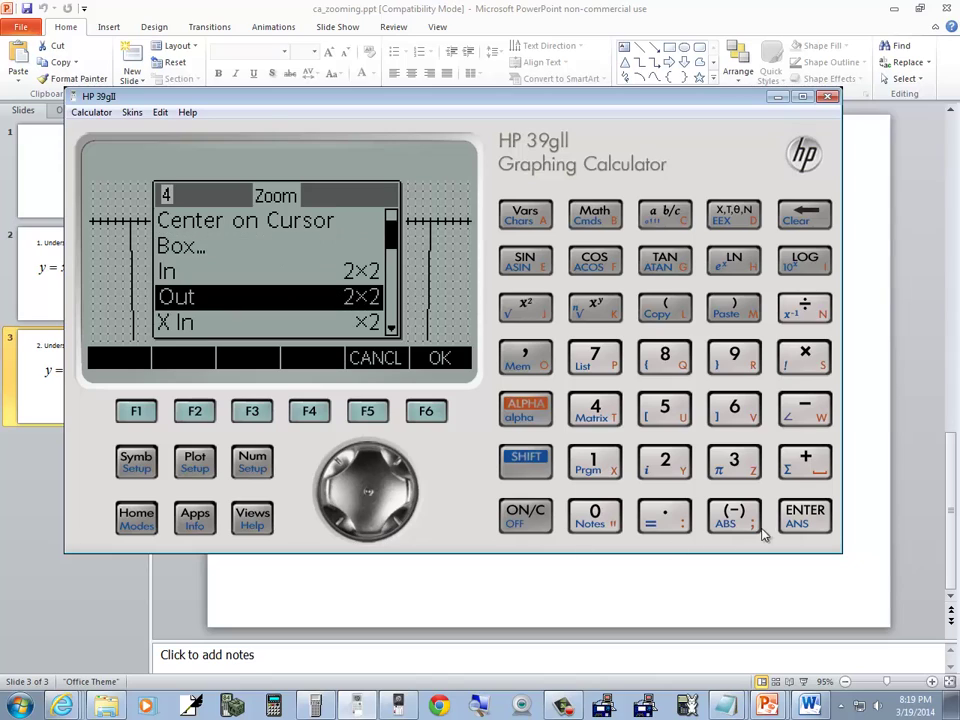
left_click(805, 514)
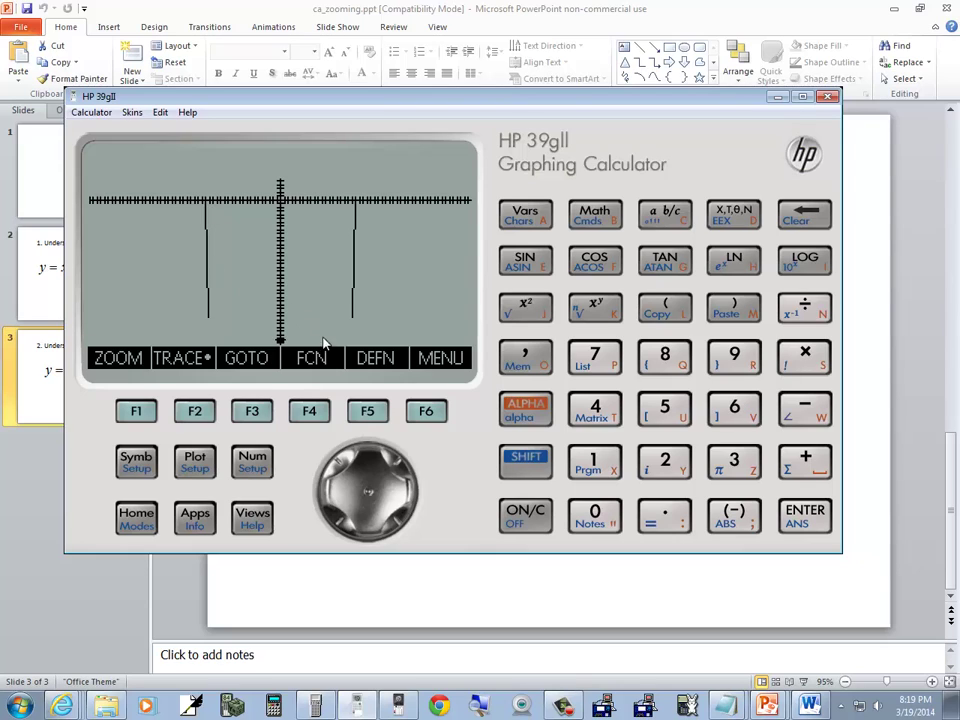
left_click(137, 411)
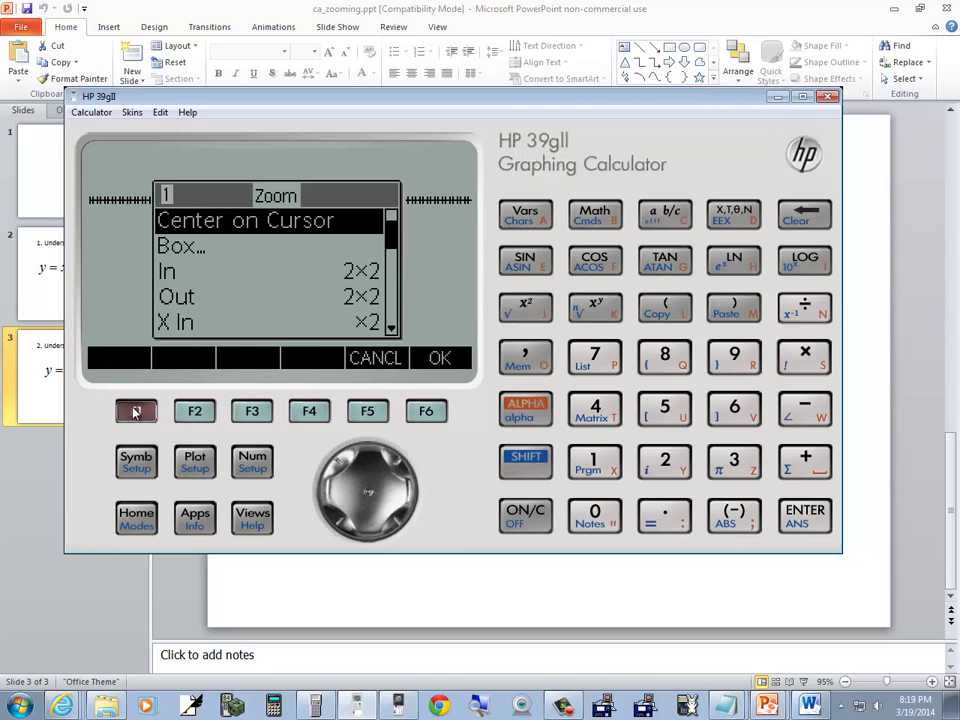
left_click(358, 528)
Start the box zoom and fix its first corner above the x-axis, left of the left arm
left_click(806, 516)
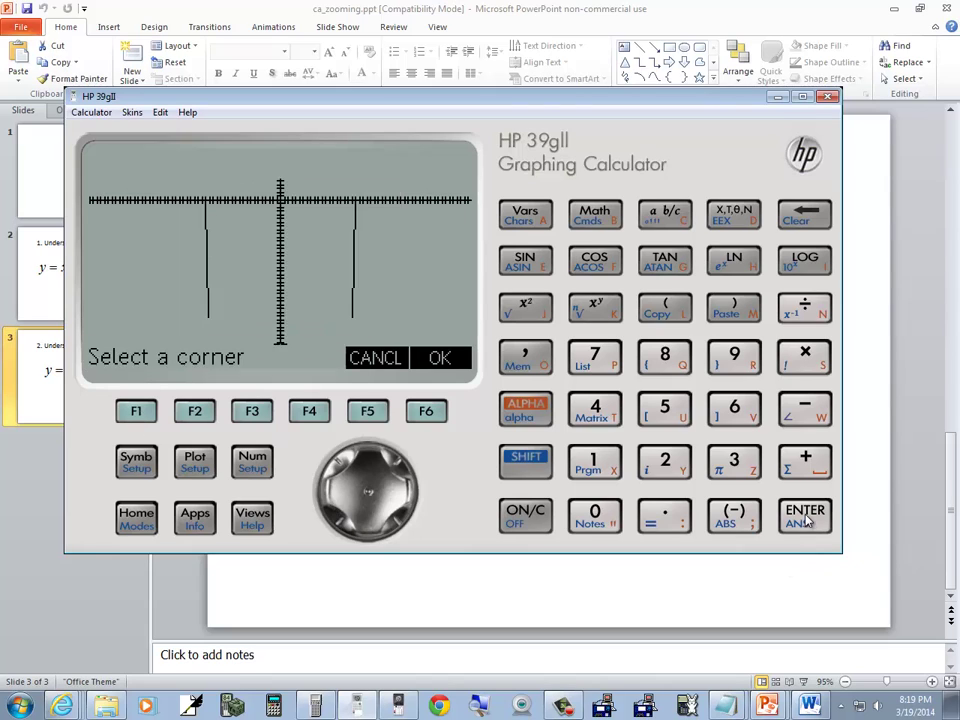
left_click(370, 460)
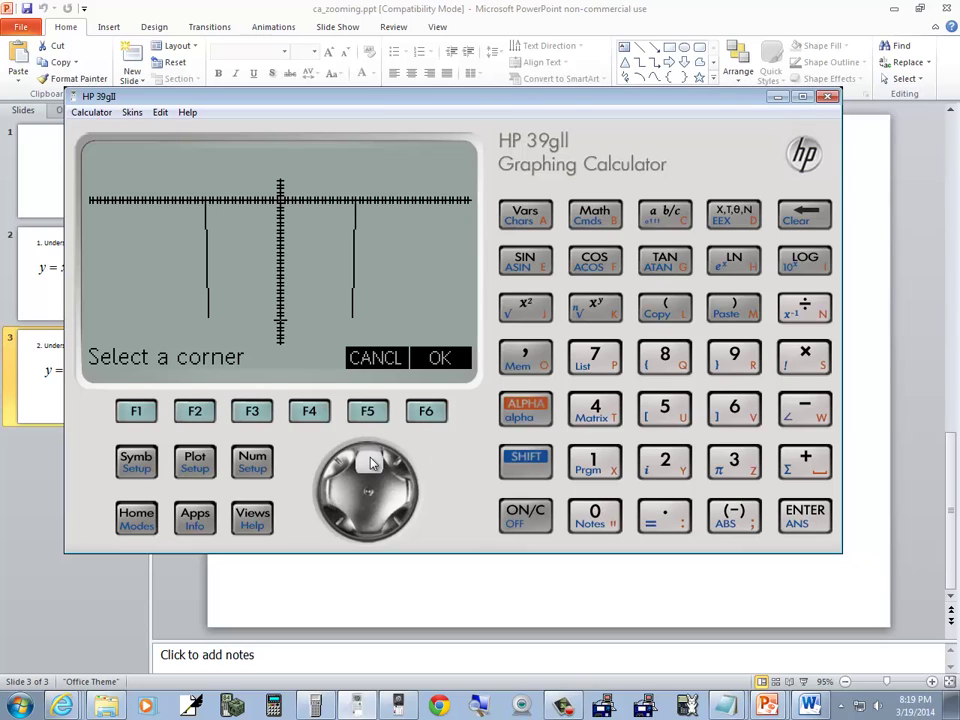
left_click(370, 460)
left_click(370, 460)
left_click(370, 460)
left_click(370, 460)
left_click(370, 460)
left_click(337, 495)
left_click(337, 495)
left_click(337, 495)
left_click(337, 495)
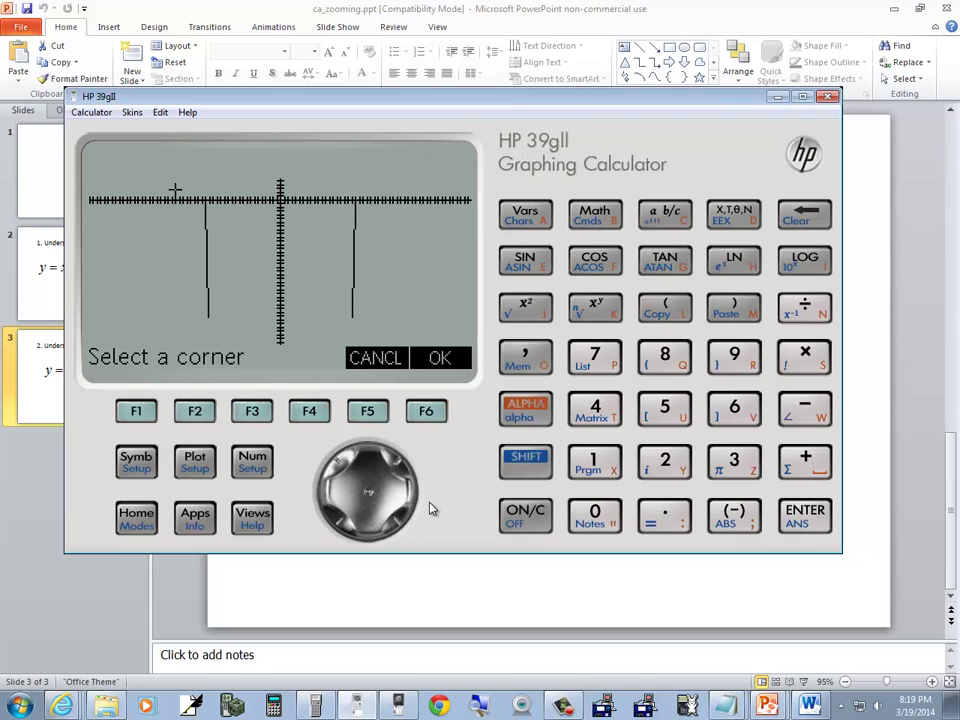
left_click(405, 494)
left_click(805, 515)
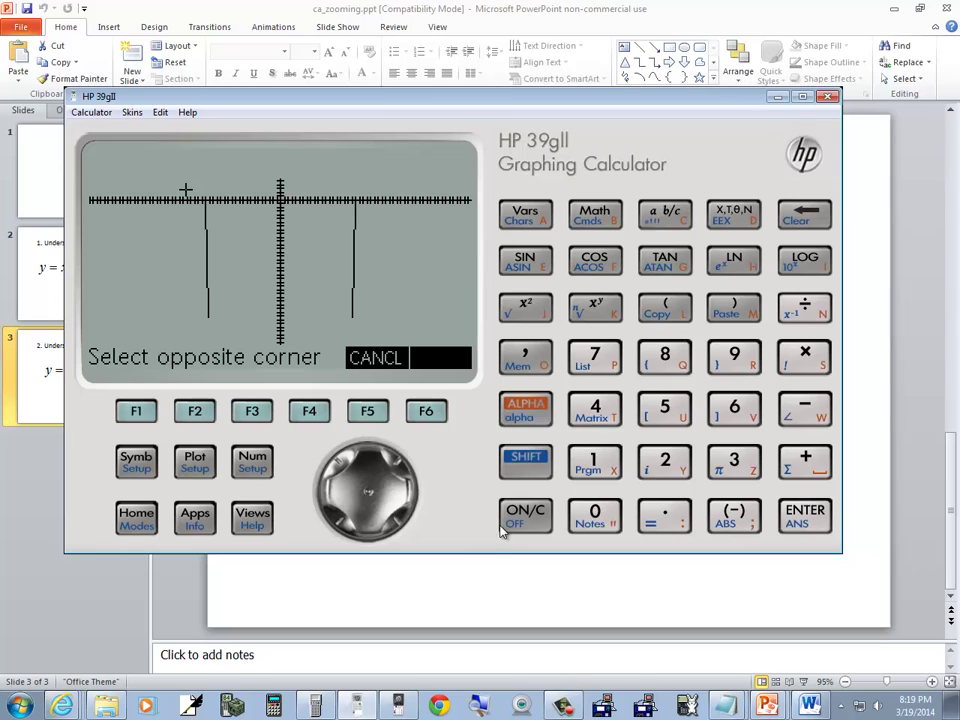
Place the opposite corner just below the x-axis past the right arm and redraw
left_click(367, 530)
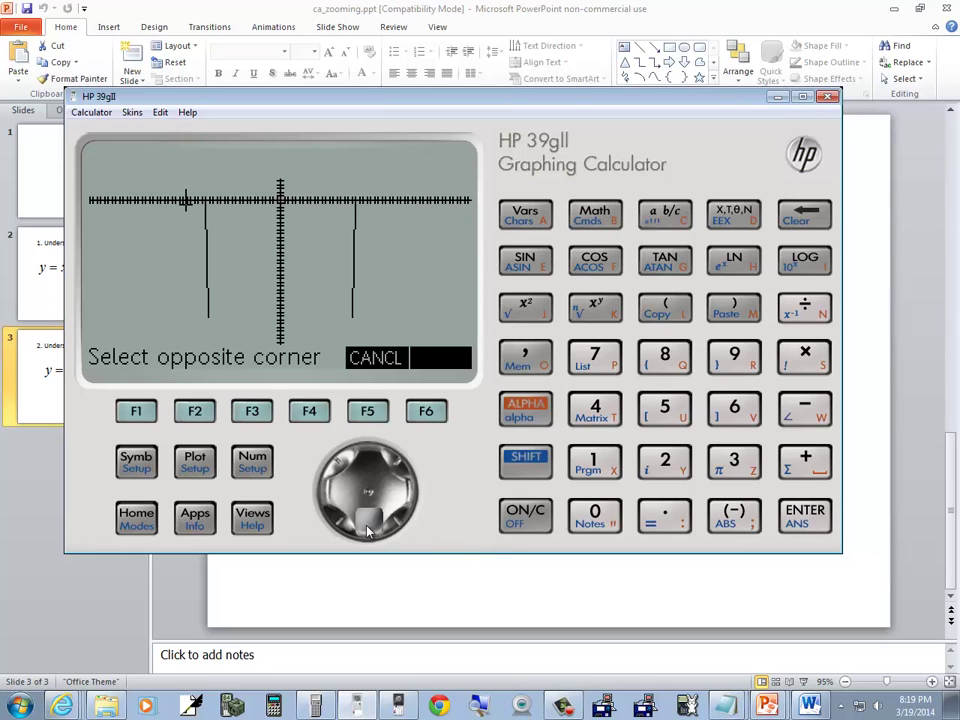
left_click(367, 530)
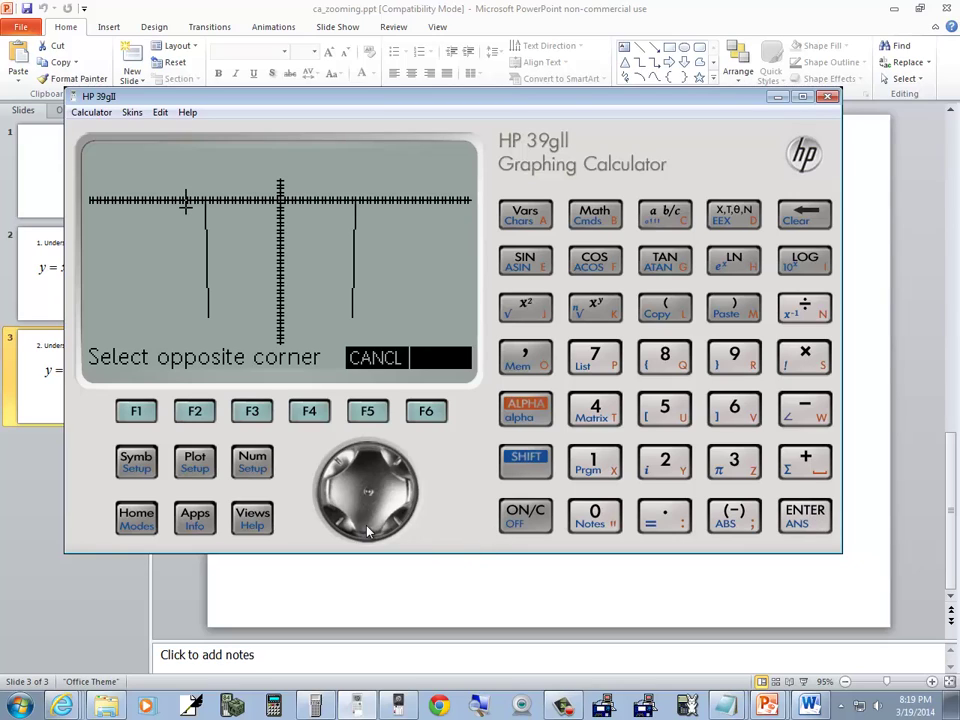
left_click(408, 494)
left_click_drag(408, 494, 408, 494)
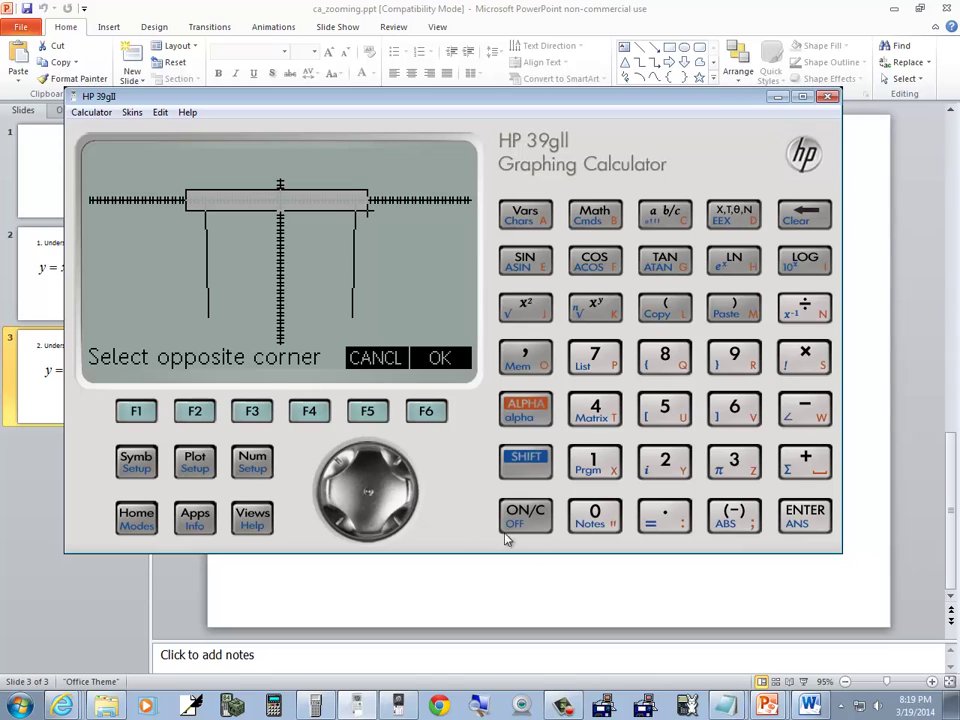
left_click(791, 518)
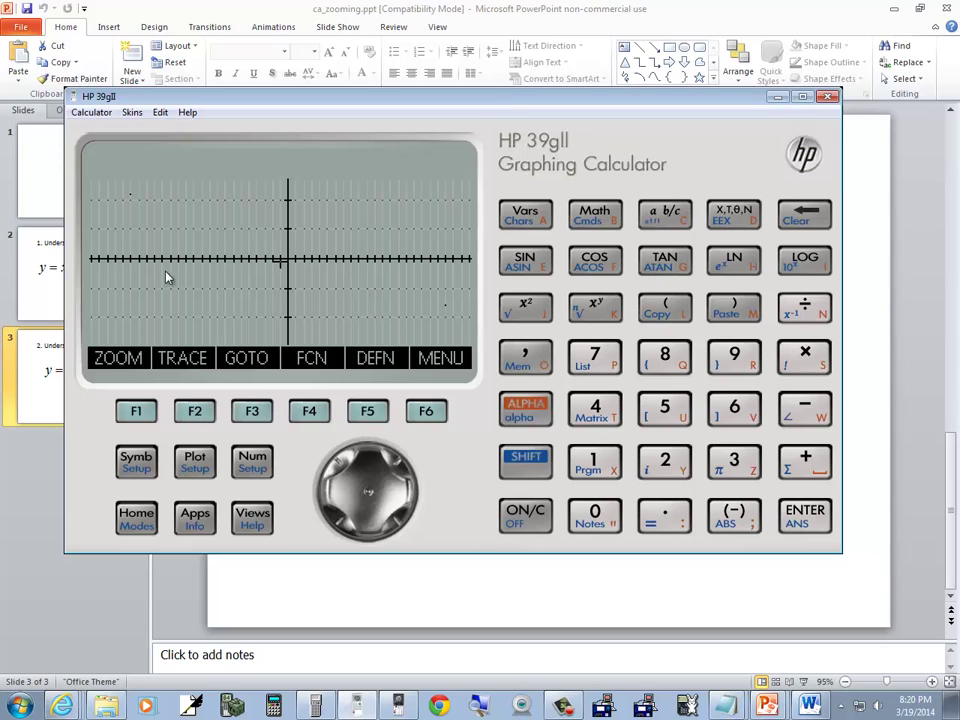
left_click(137, 413)
left_click(367, 466)
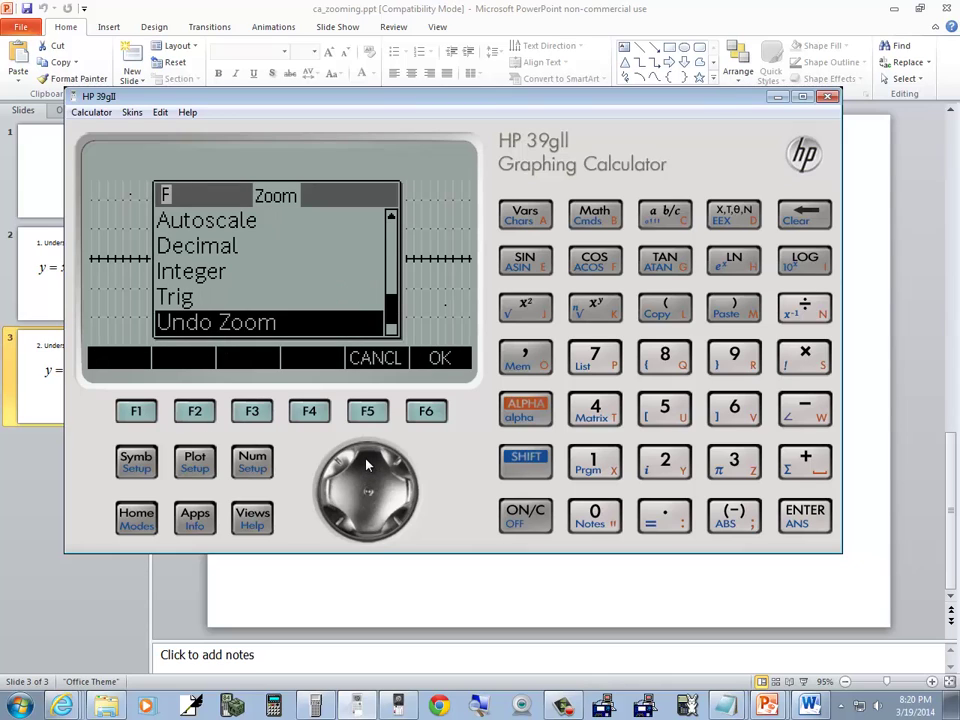
left_click(367, 466)
left_click(367, 466)
left_click(367, 466)
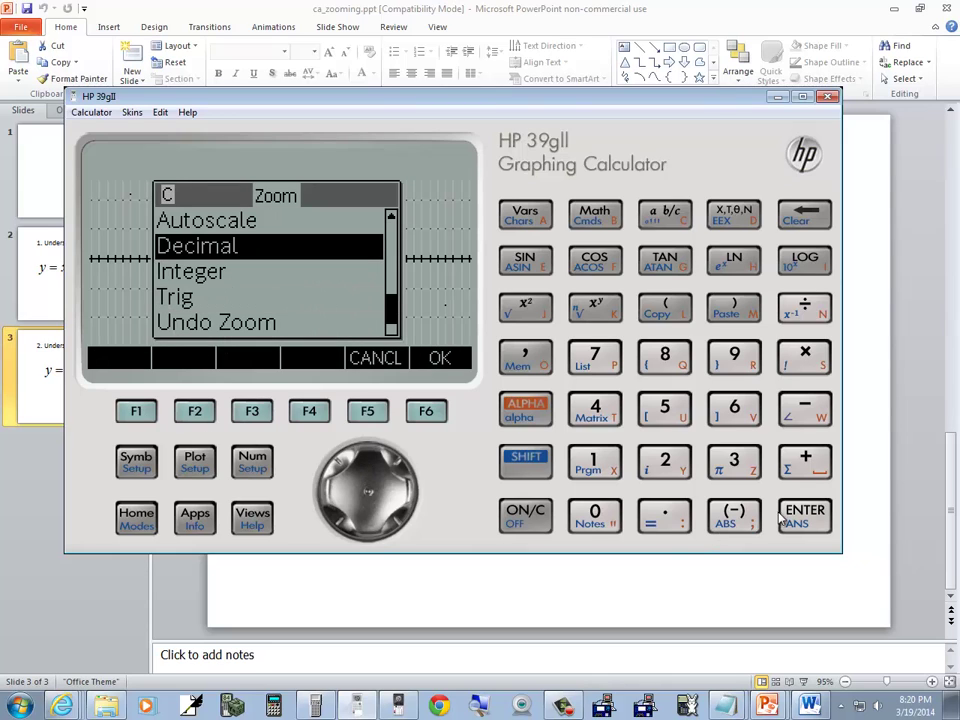
key("Return")
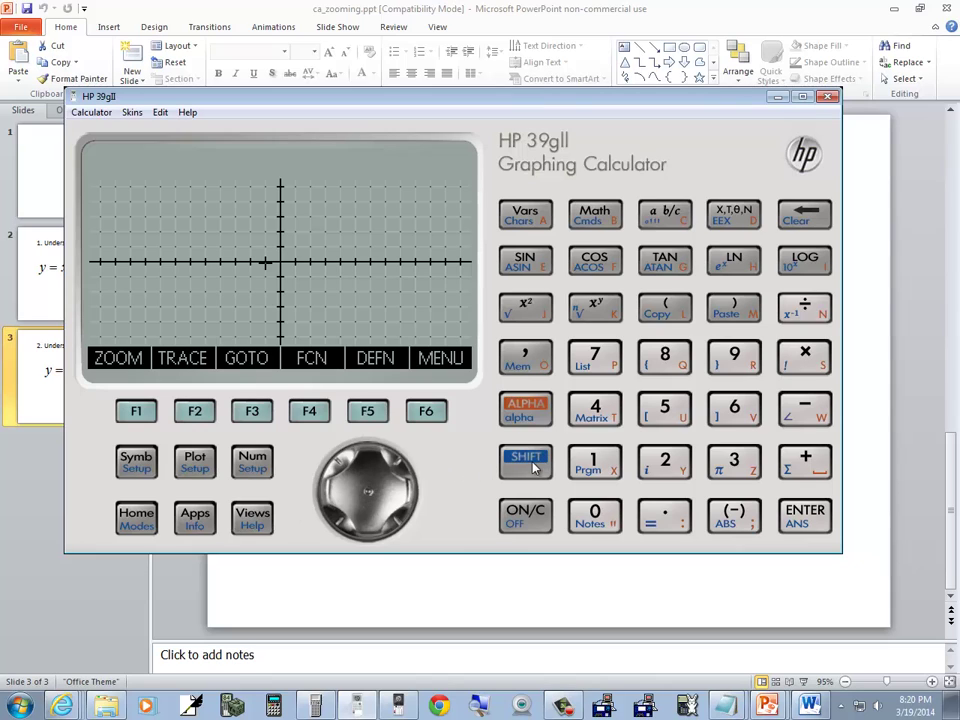
Open Plot Setup and set the X range from −40 to 40
left_click(212, 474)
left_click(193, 460)
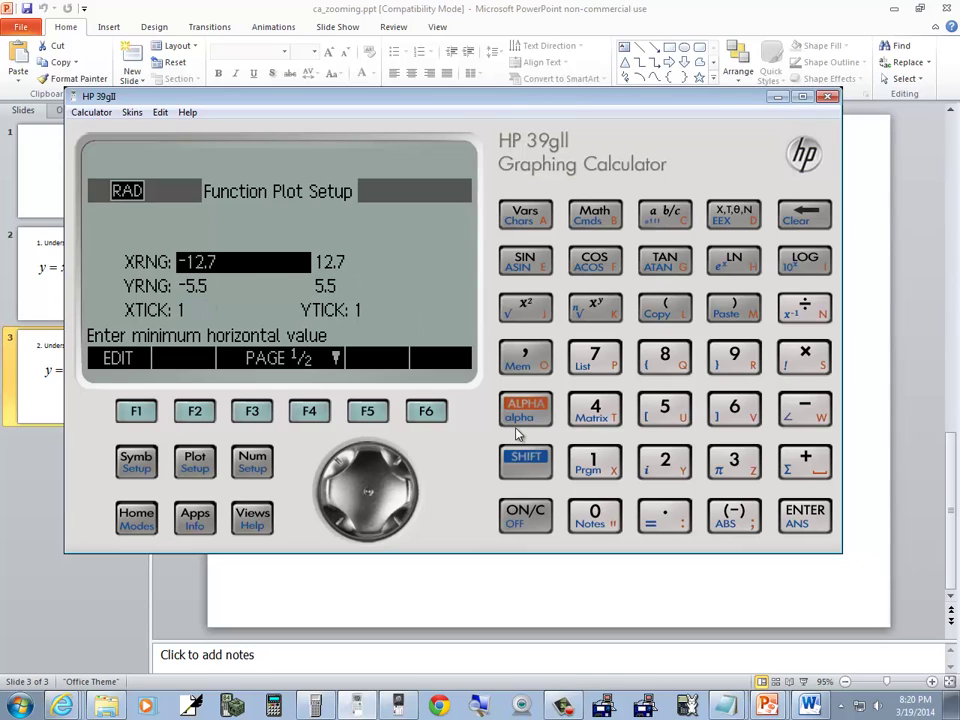
left_click(736, 519)
left_click(595, 409)
left_click(595, 516)
key("Return")
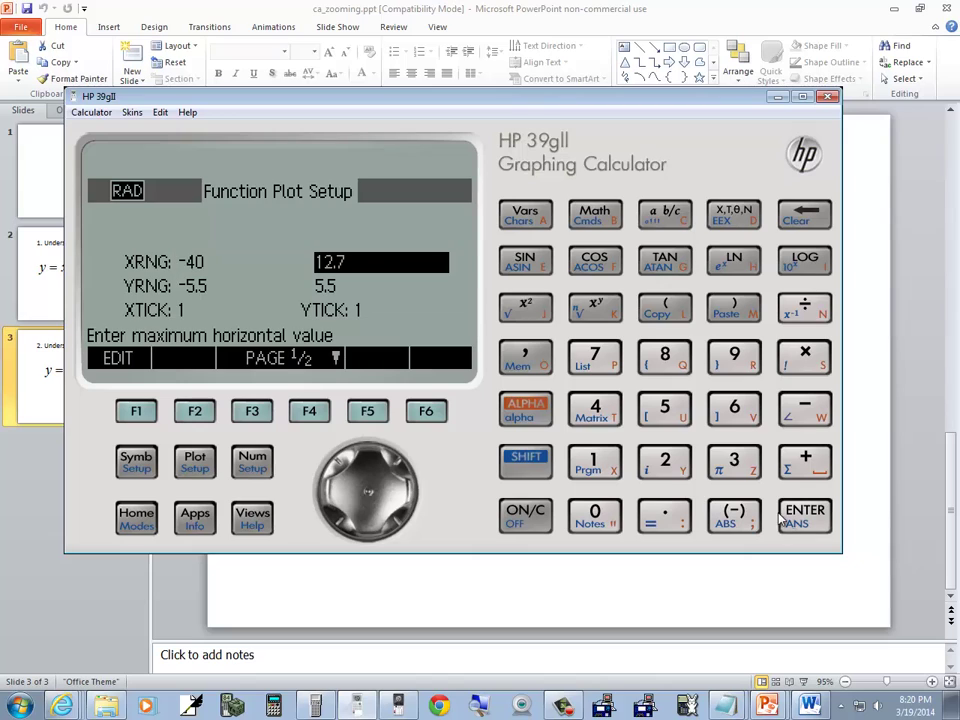
left_click(600, 418)
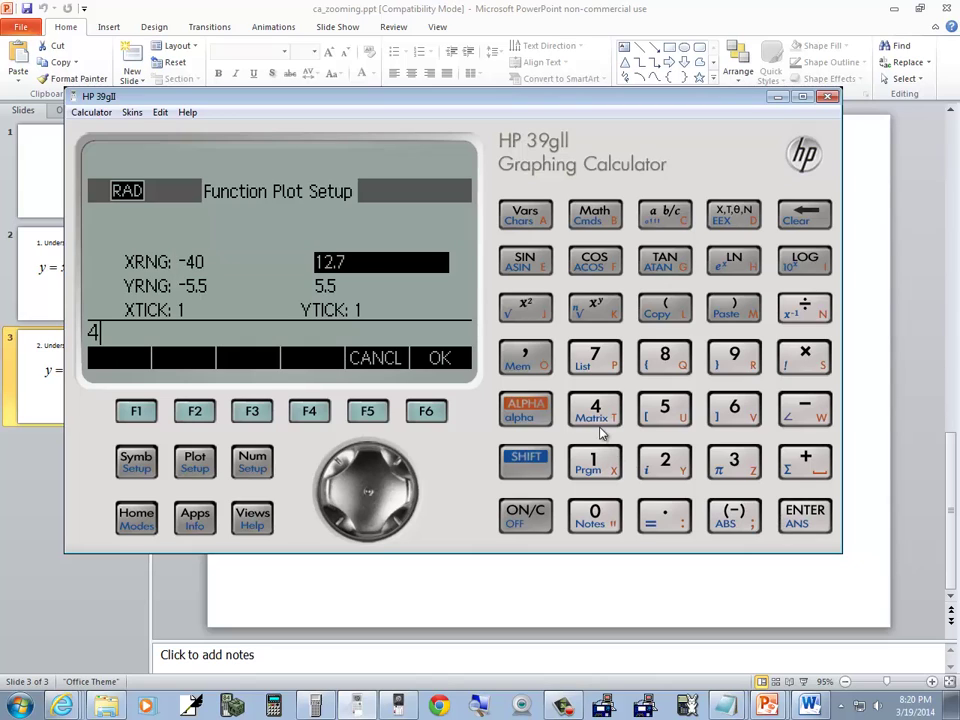
left_click(595, 516)
left_click(806, 514)
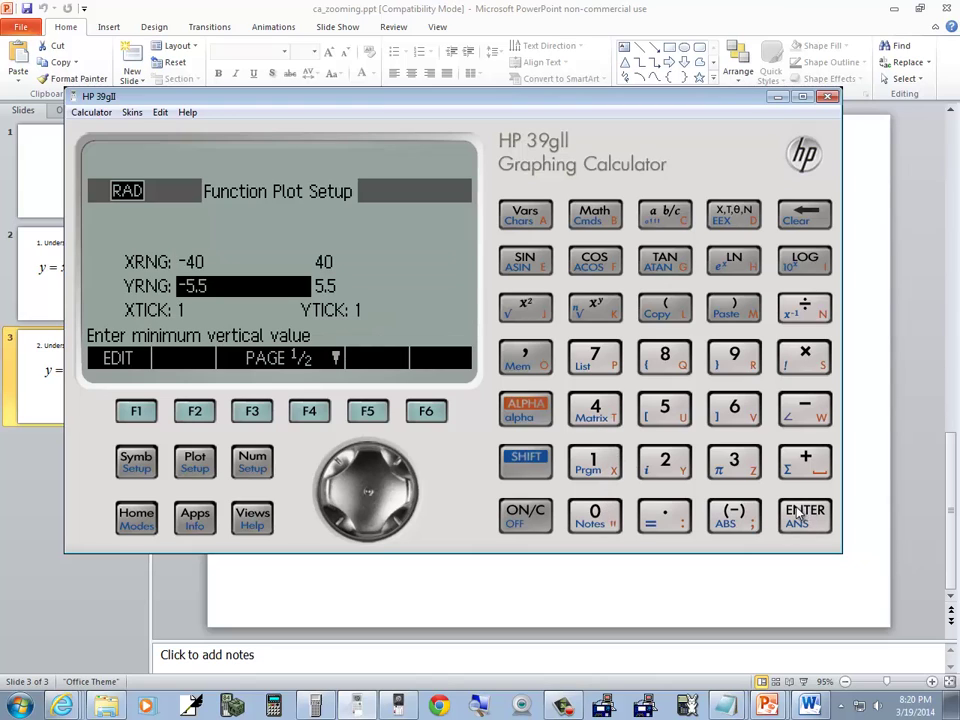
Set the Y range from −500 to 100
left_click(734, 515)
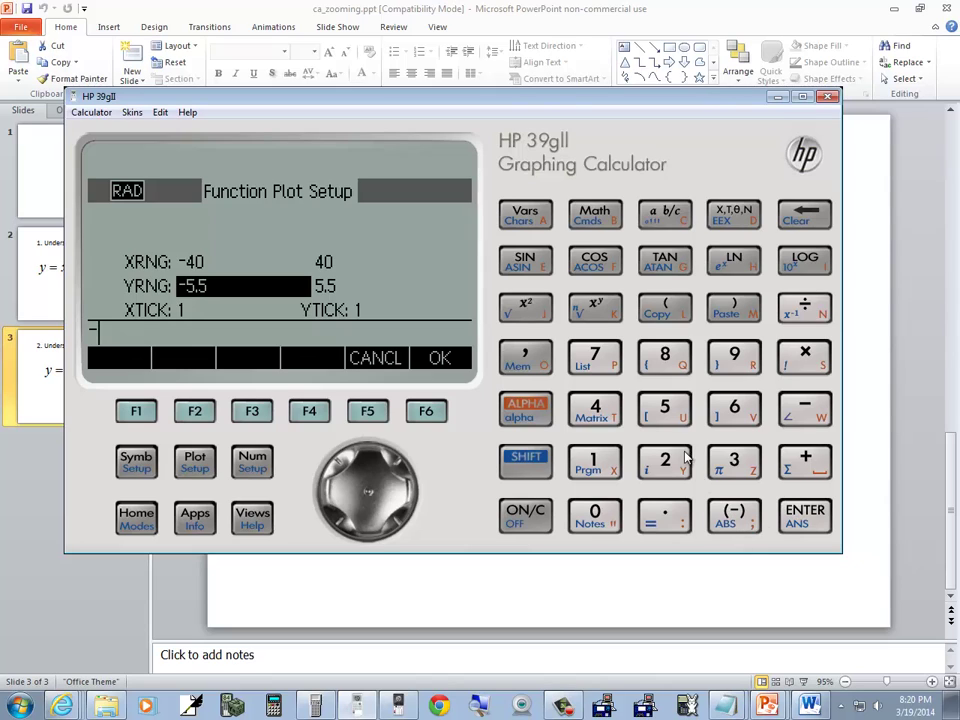
left_click(664, 408)
left_click(600, 516)
left_click(600, 516)
left_click(800, 514)
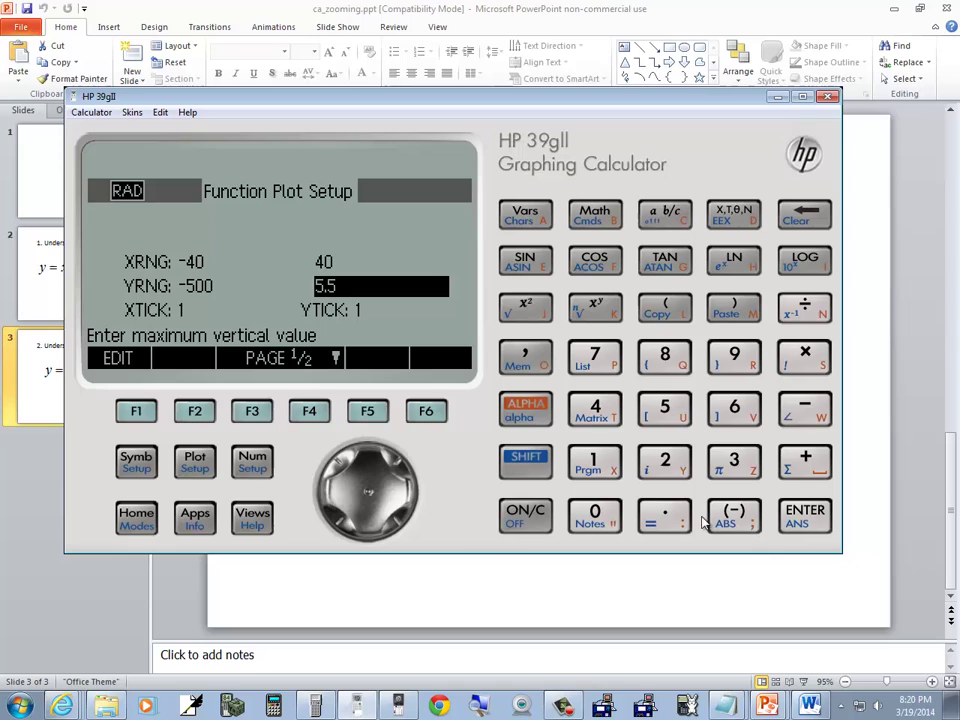
left_click(600, 464)
left_click(604, 516)
left_click(604, 516)
left_click(800, 514)
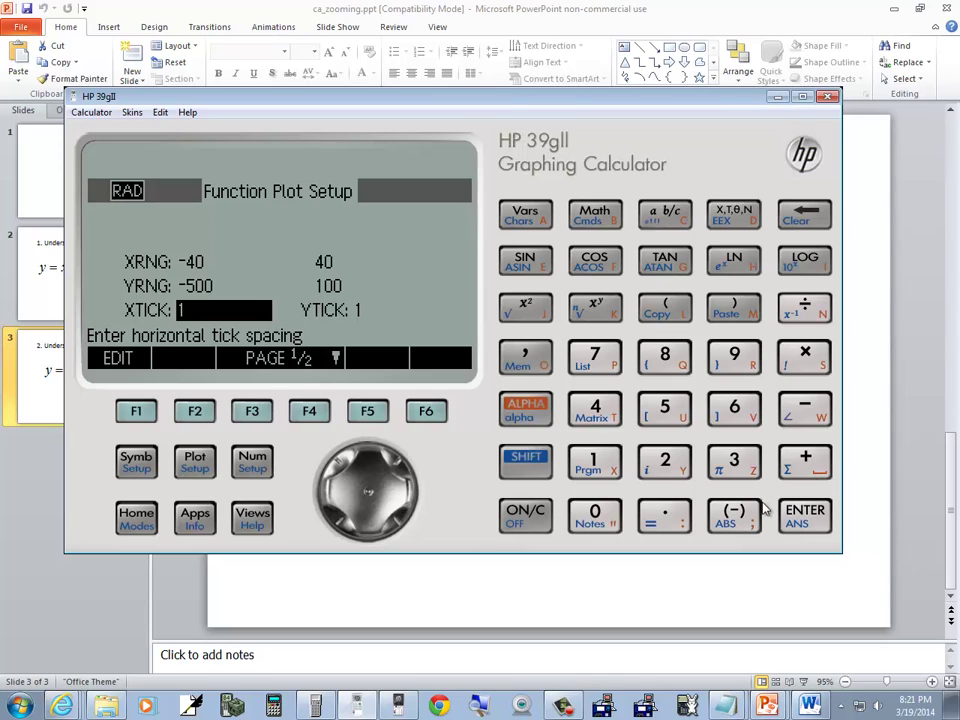
Set XTICK to 10 and YTICK to 100, then check page 2/2 of the settings
left_click(595, 460)
left_click(595, 514)
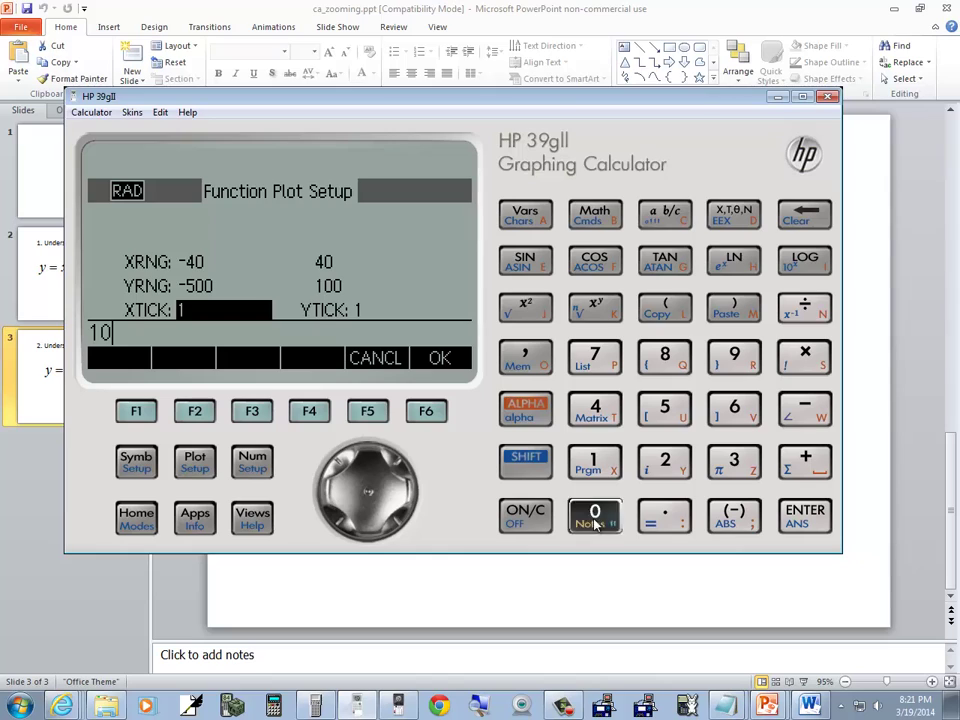
left_click(800, 512)
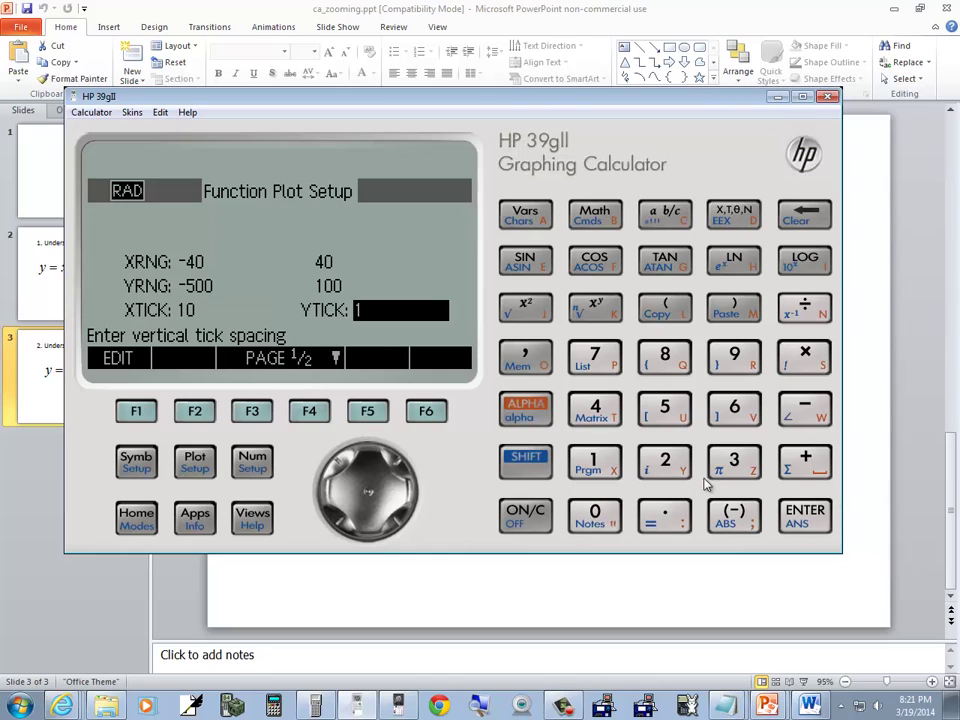
left_click(595, 460)
left_click(595, 514)
left_click(595, 514)
left_click(800, 512)
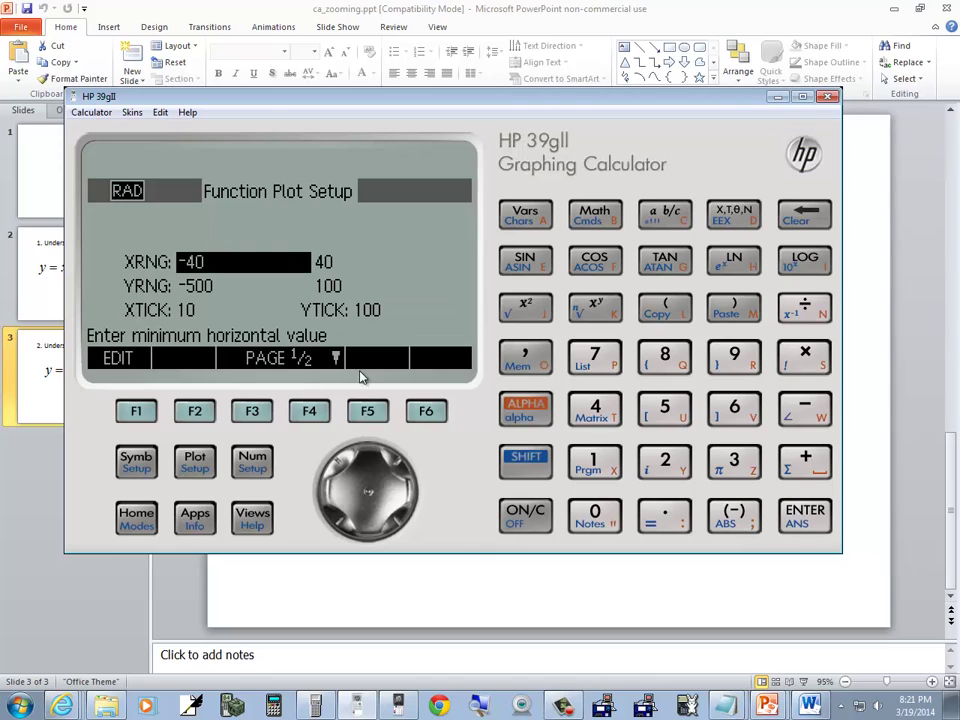
left_click(316, 416)
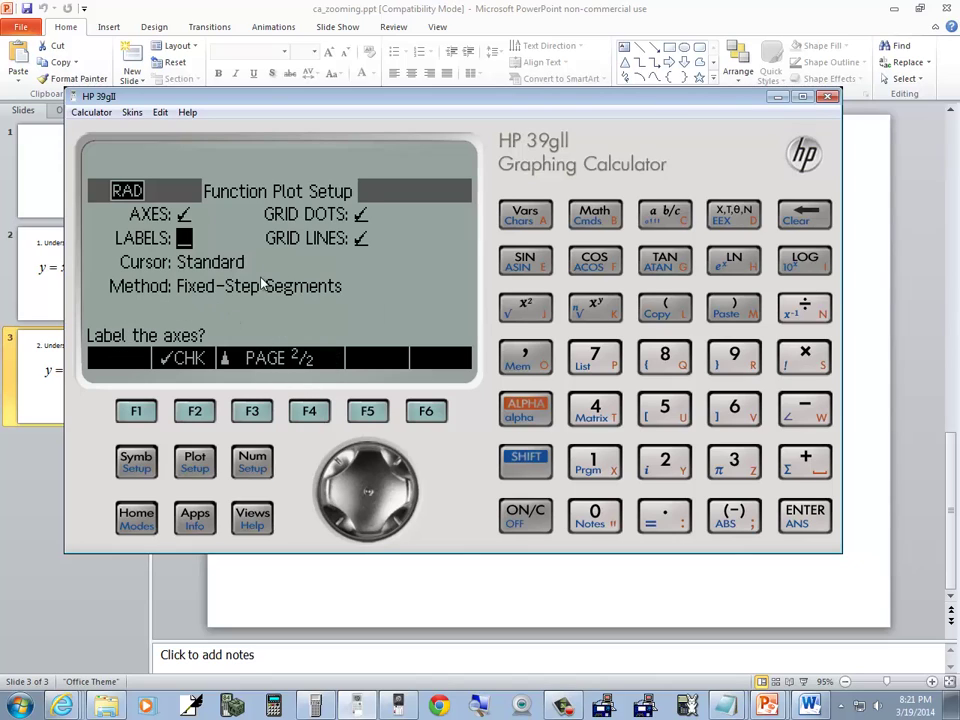
left_click(252, 413)
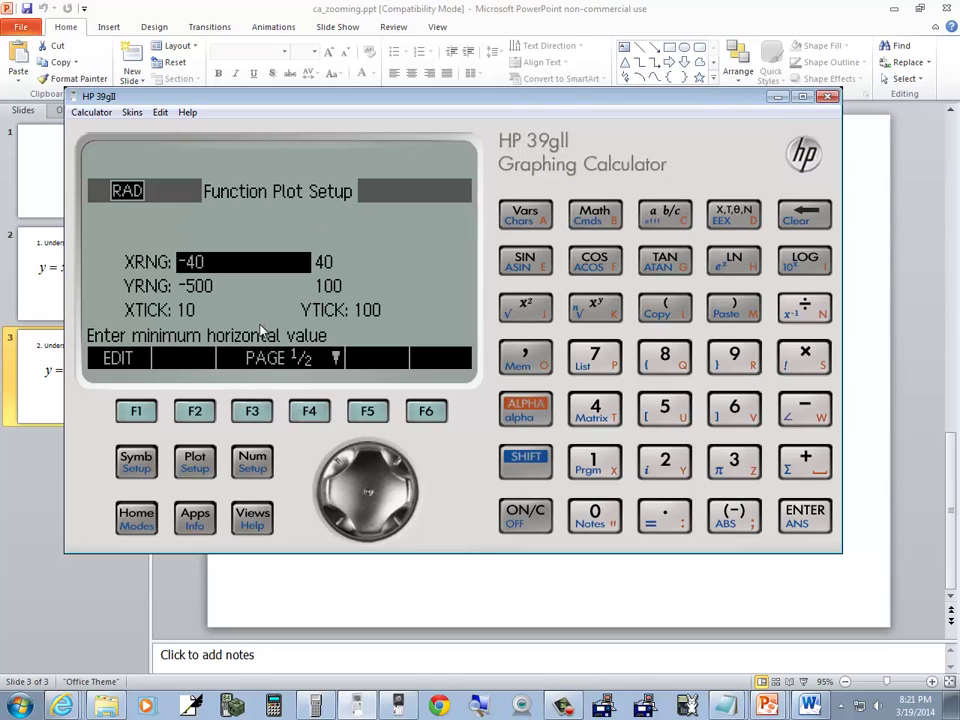
left_click(194, 462)
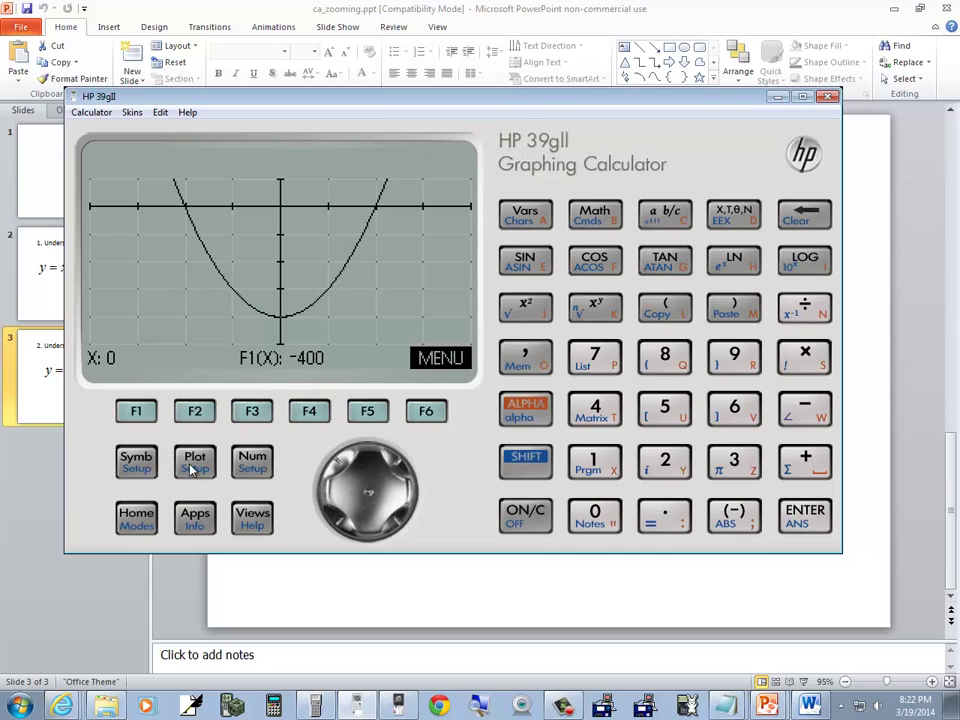
Apply the Decimal zoom option to the graph
left_click(430, 413)
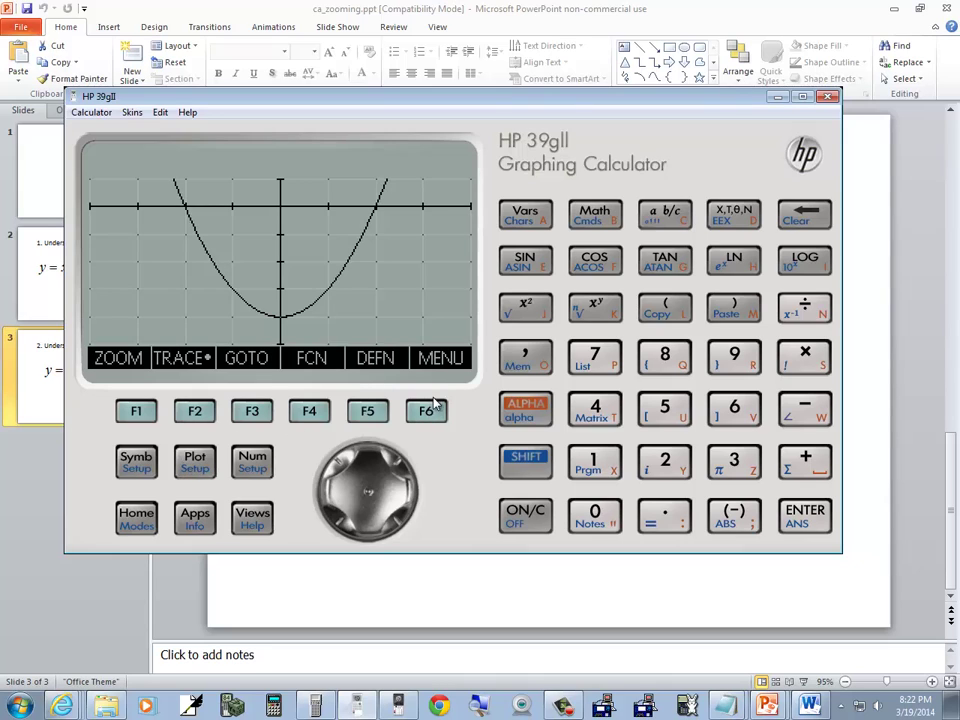
left_click(137, 412)
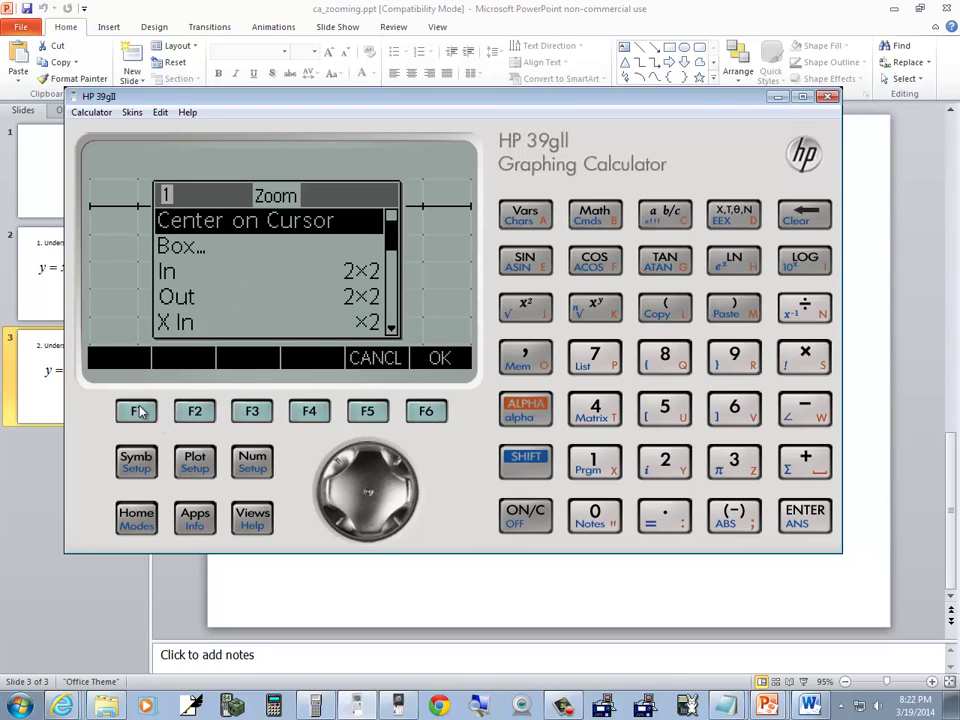
left_click(355, 455)
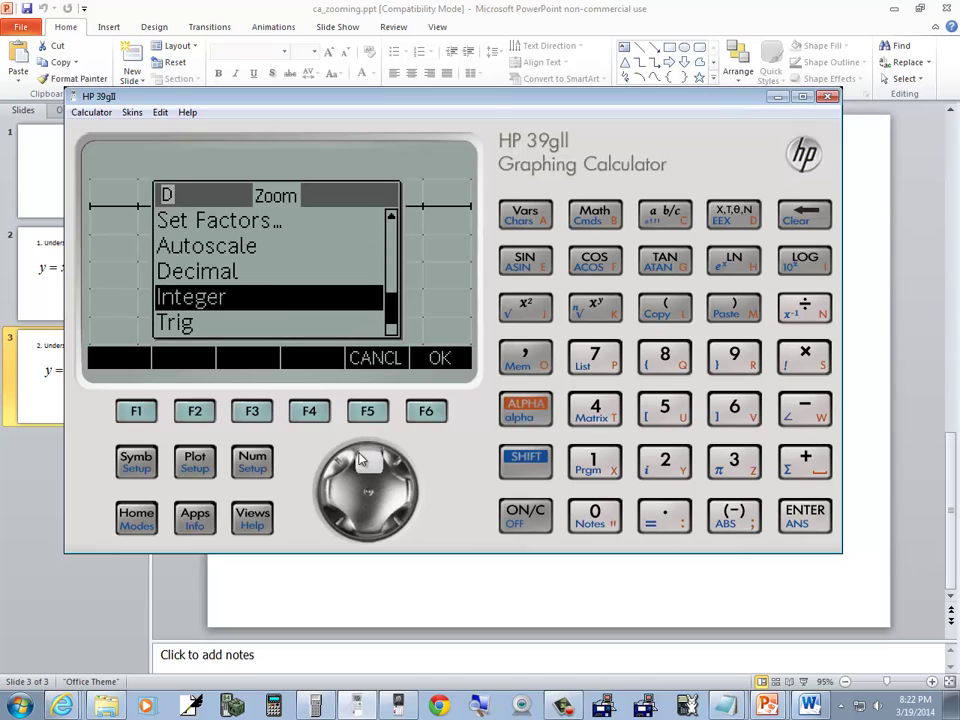
left_click(362, 456)
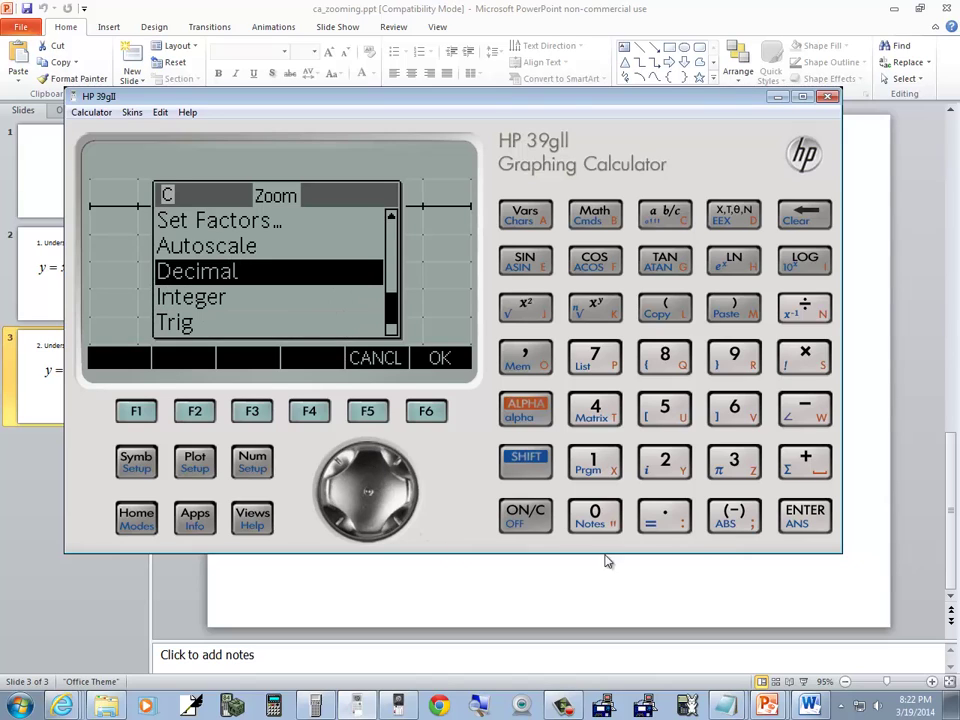
left_click(805, 516)
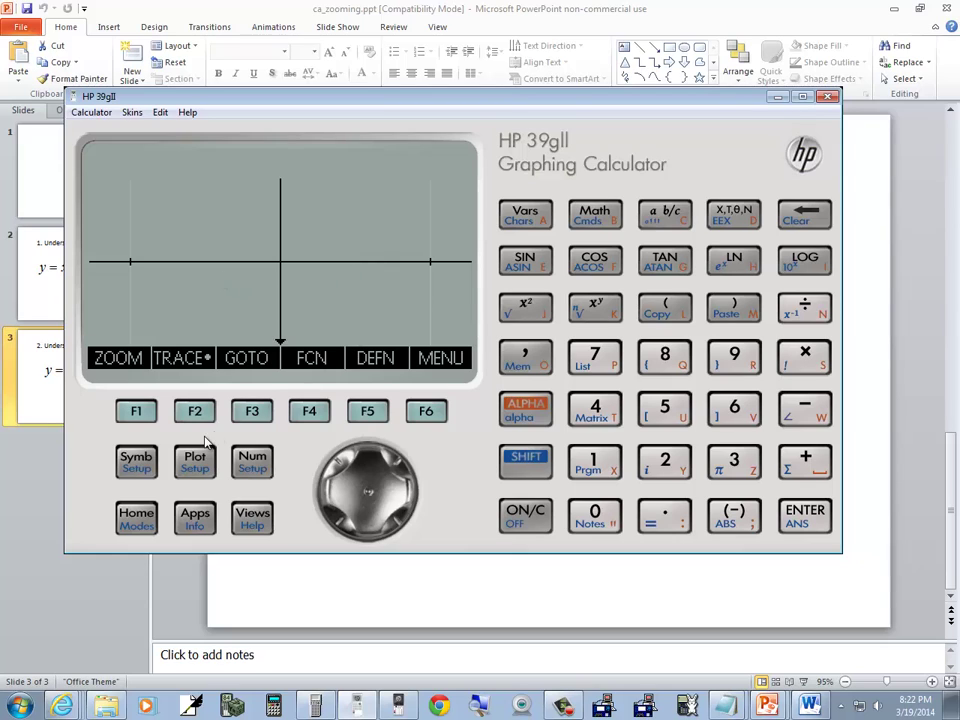
In Plot Setup, set XTICK and YTICK both to 1 and redraw the graph
left_click(532, 460)
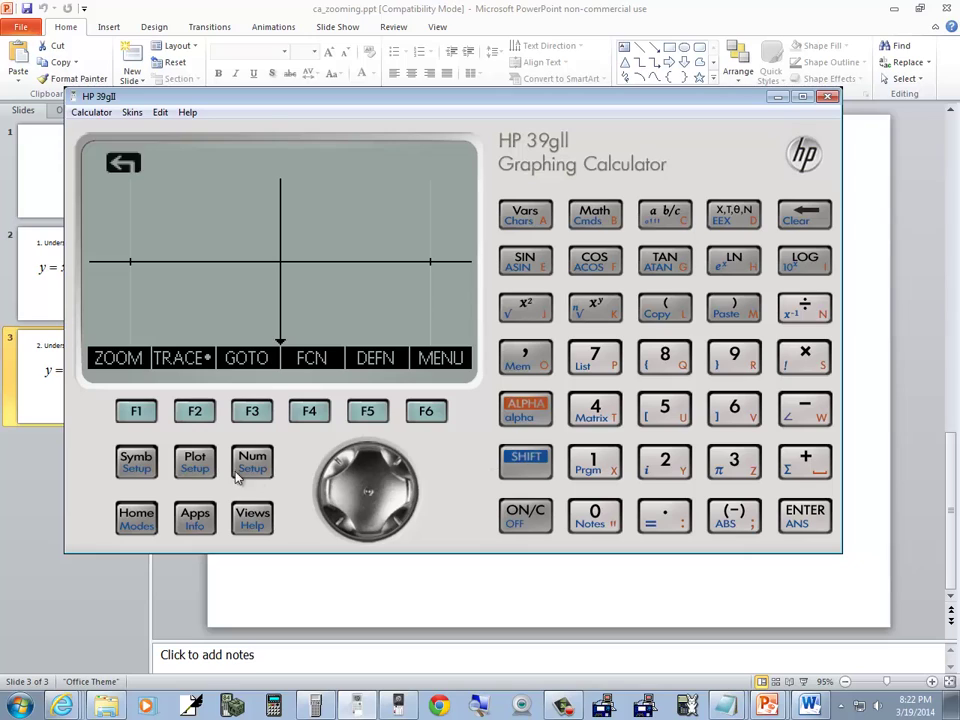
left_click(196, 462)
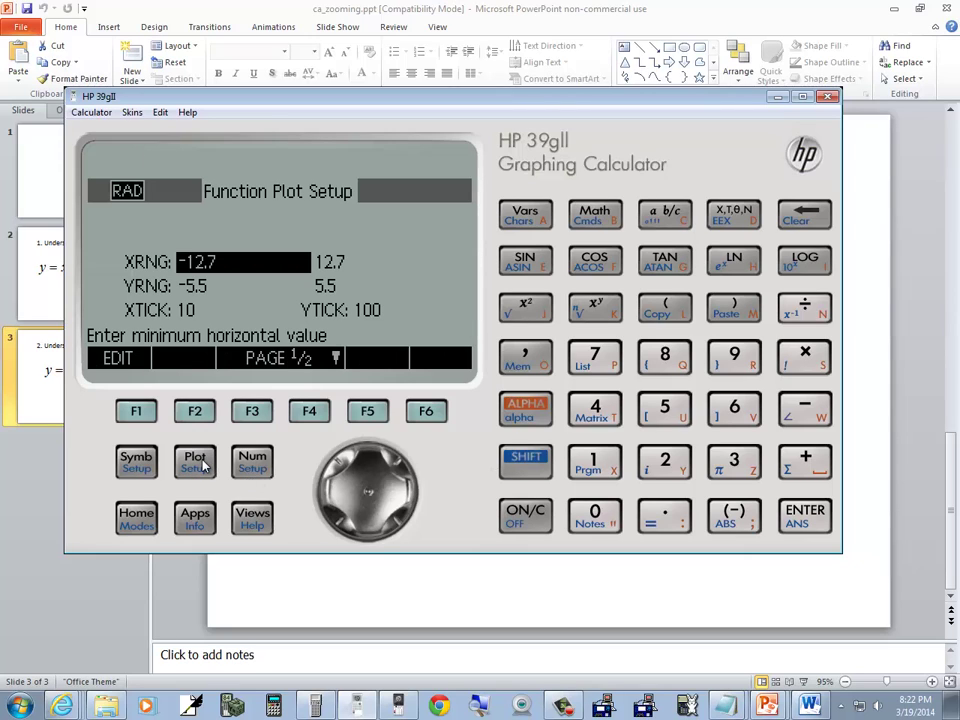
left_click(196, 464)
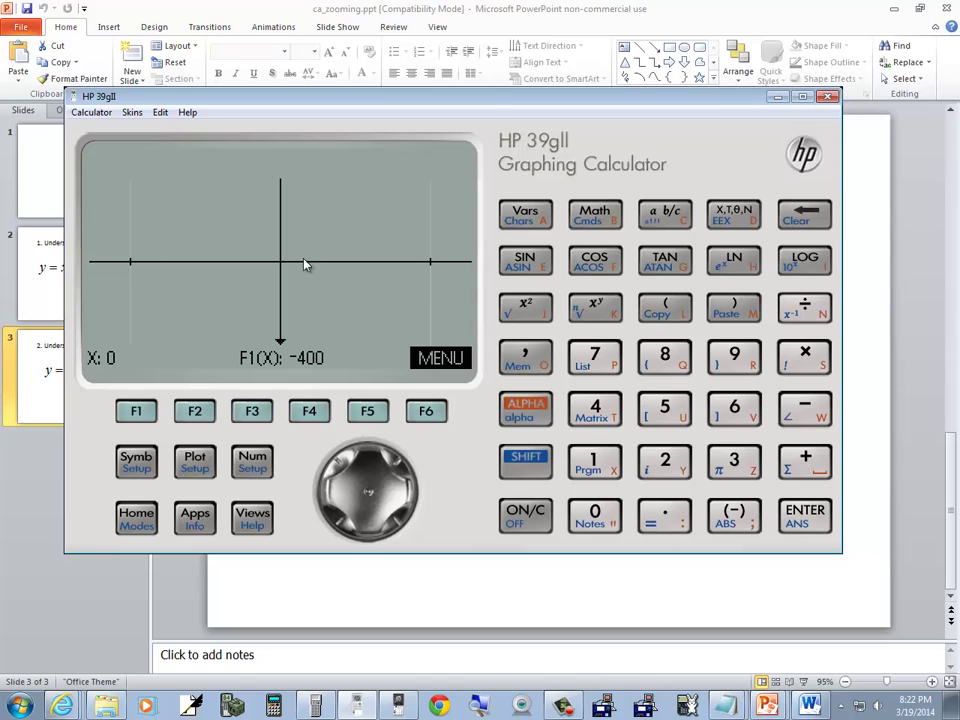
key("shift")
left_click(215, 470)
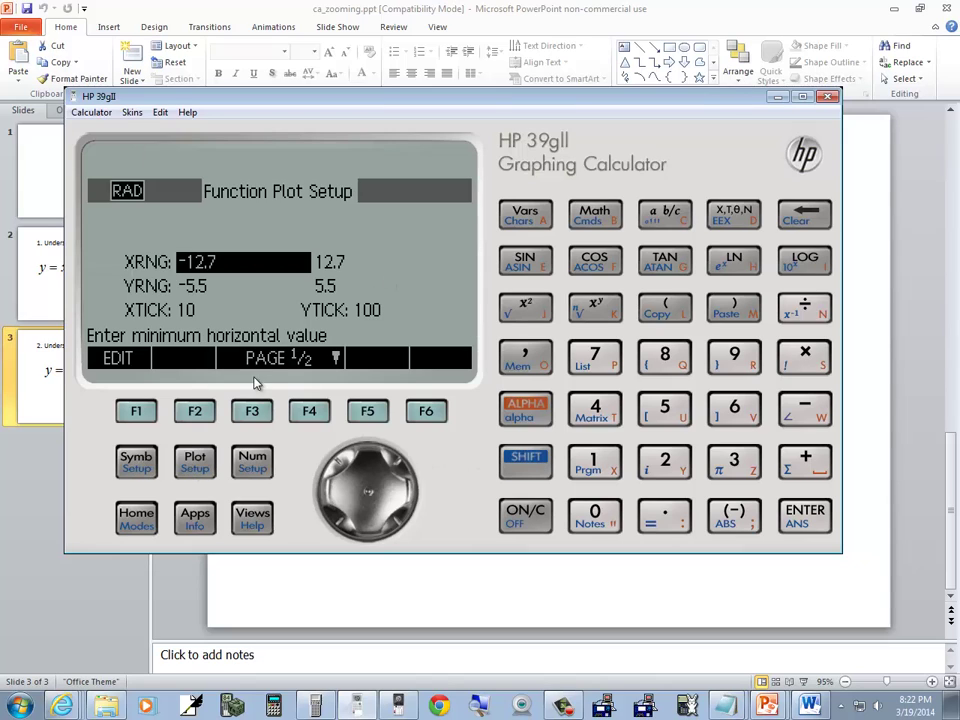
key("Down")
key("Down")
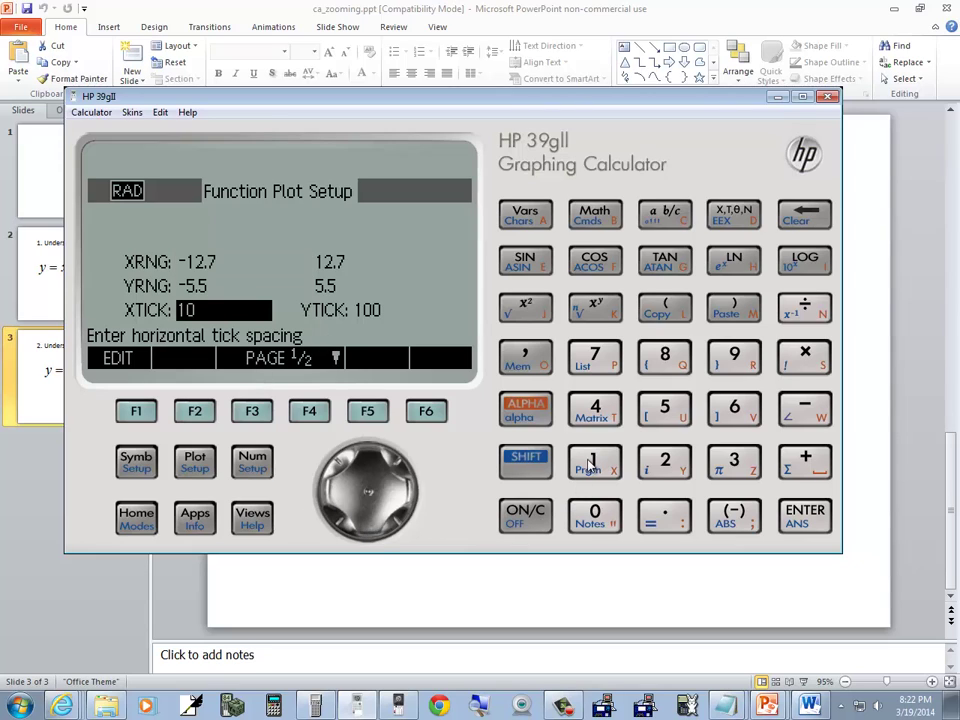
type("1")
key("Return")
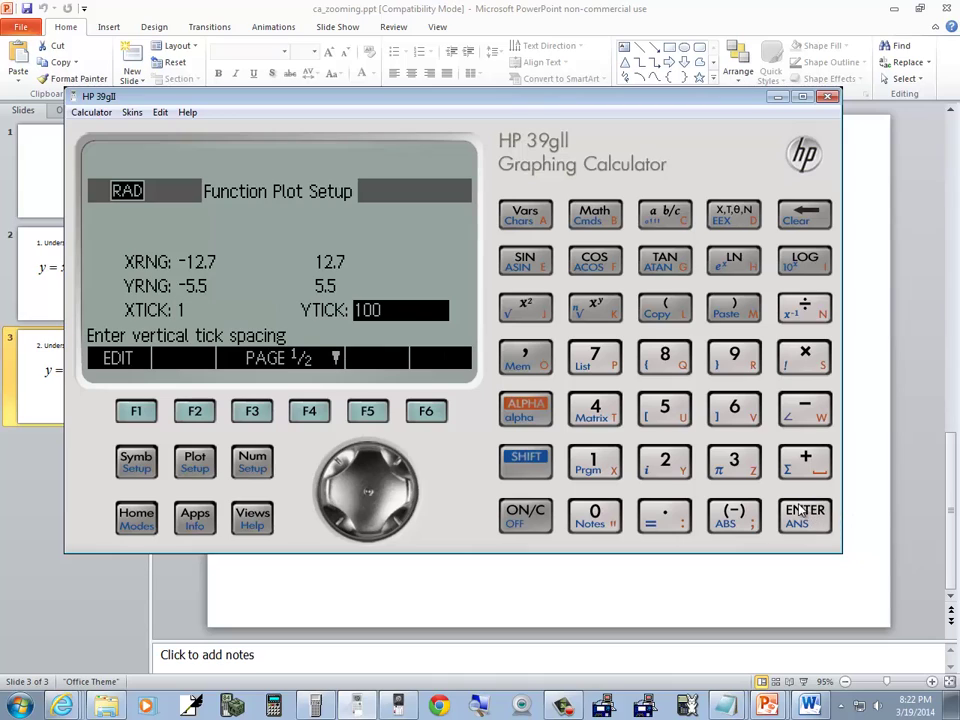
left_click(595, 460)
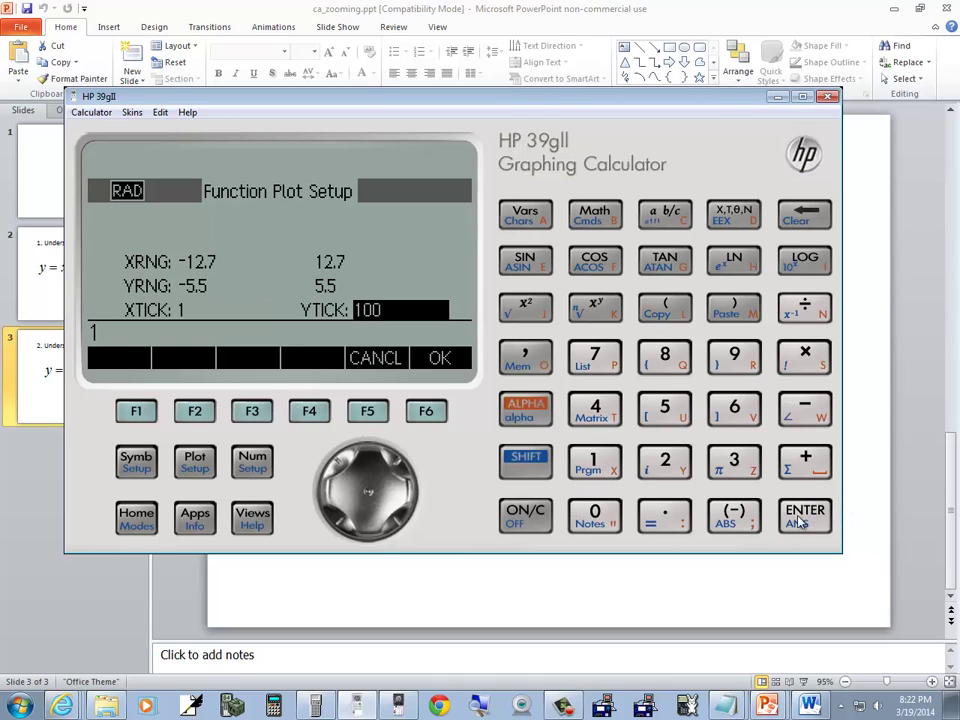
key("Return")
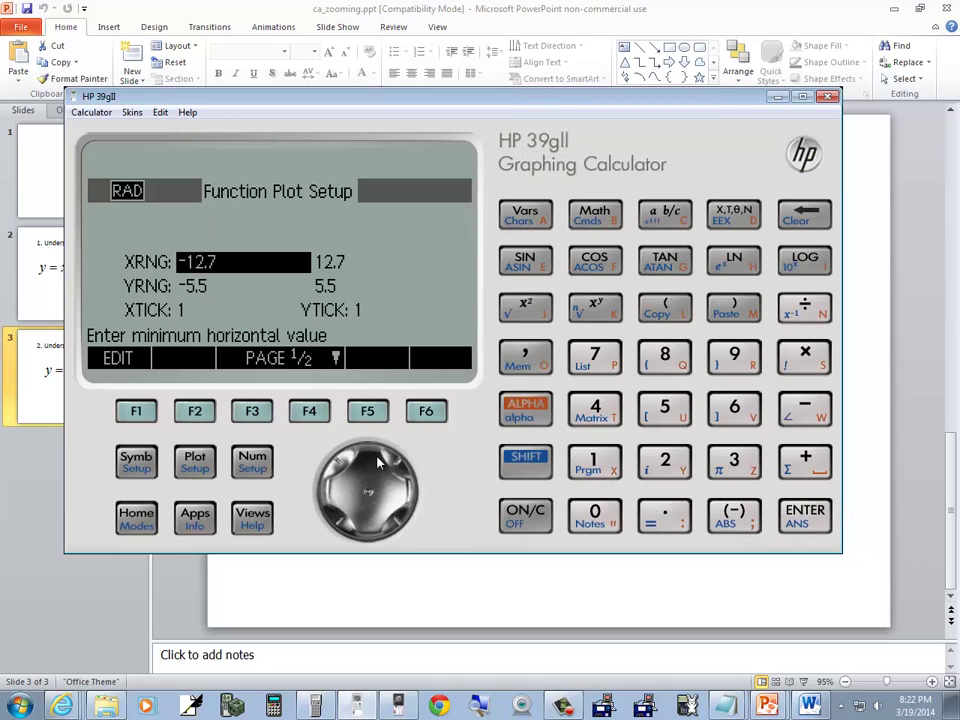
left_click(199, 465)
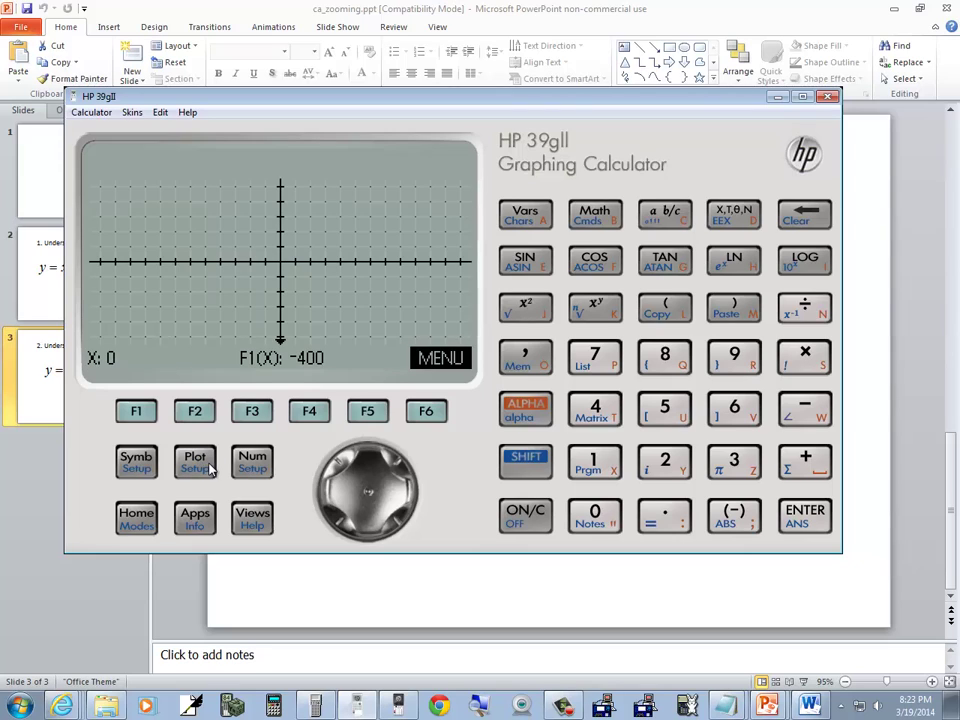